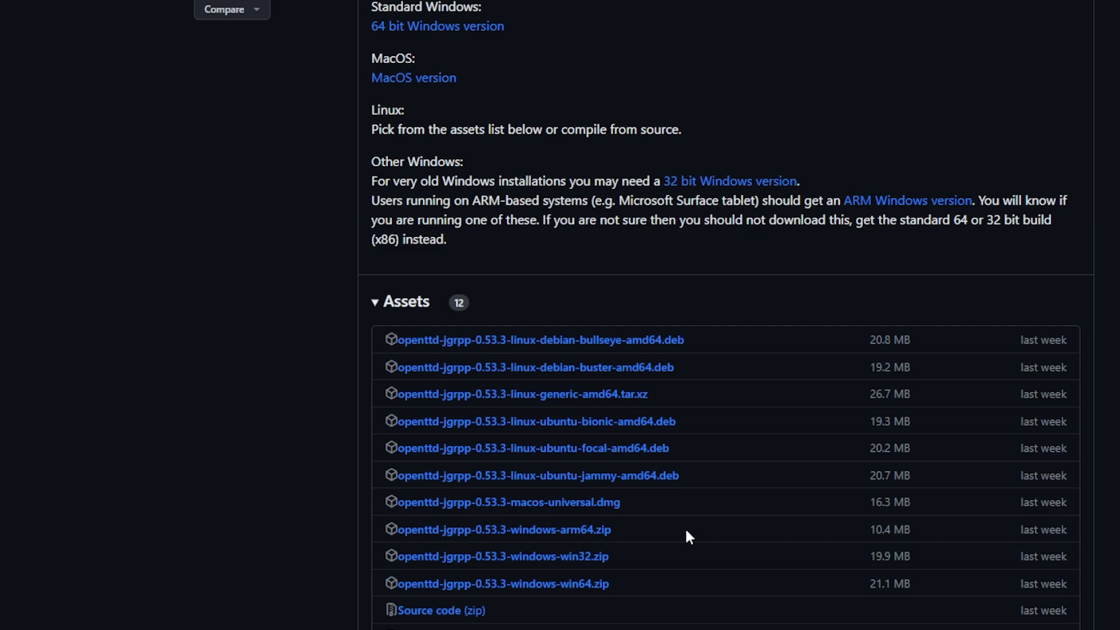
Extract the downloaded openttd-jgrpp-0.53.3-windows-win64.zip archive into a folder of the same name
{"action": "scroll", "coordinate": [685, 527], "scroll_direction": "down", "scroll_amount": 2}
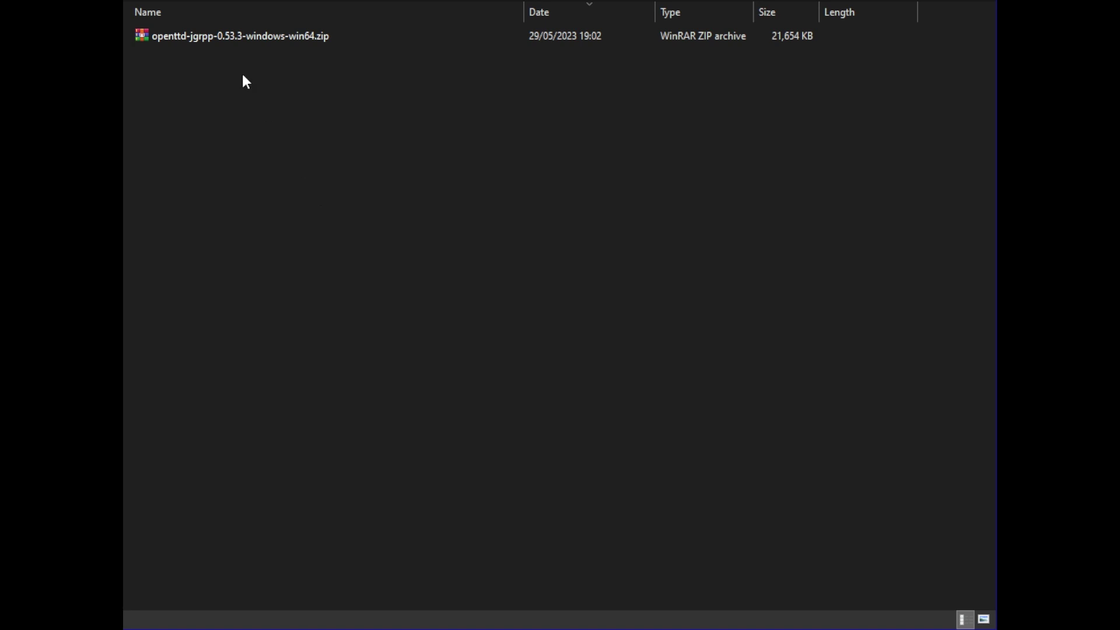
{"action": "left_click", "coordinate": [276, 40]}
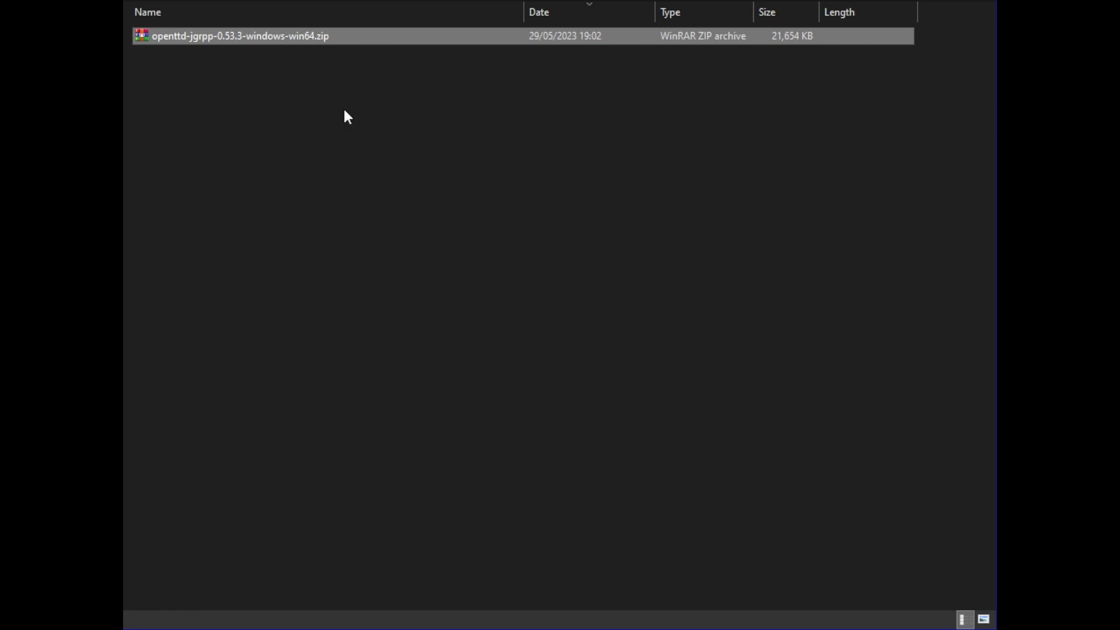
{"action": "key", "text": "Return"}
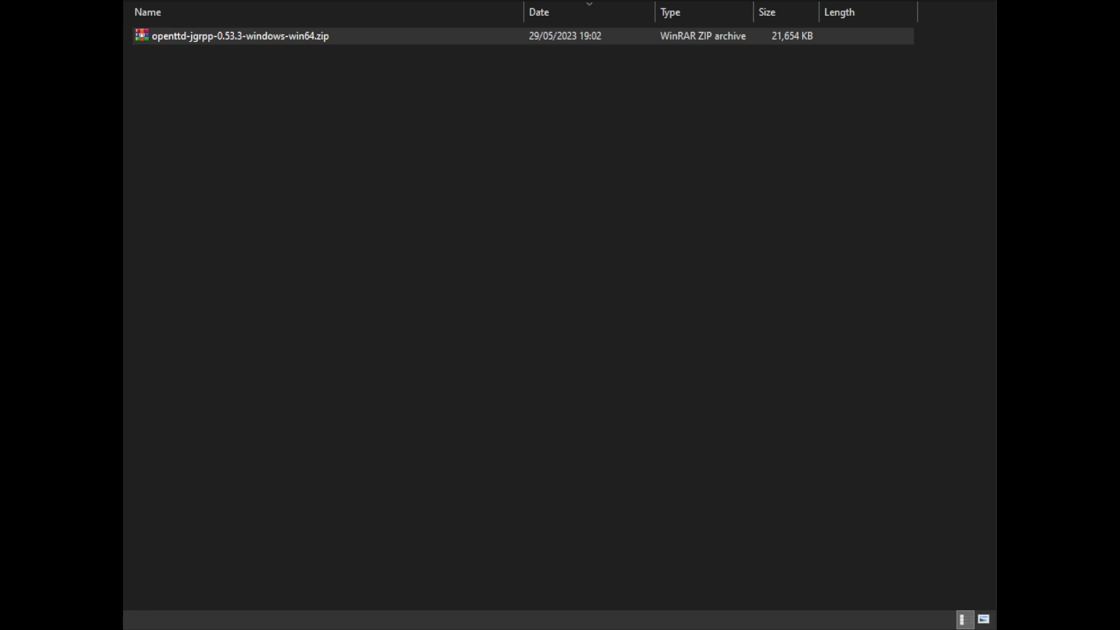
{"action": "left_click", "coordinate": [537, 275]}
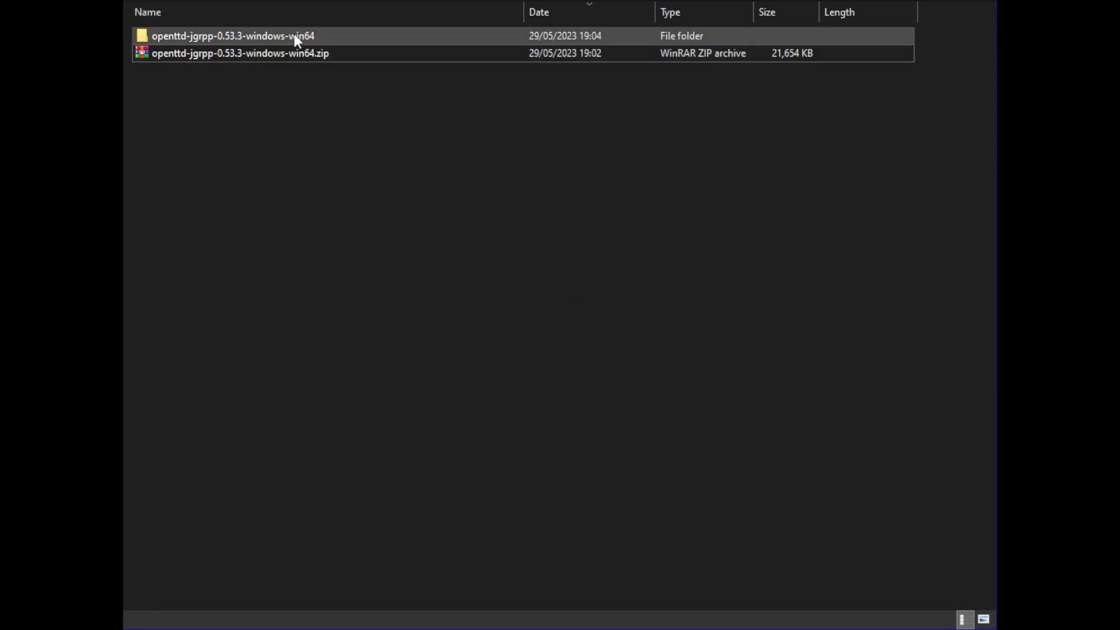
Examine the extracted openttd-jgrpp-0.53.3-windows-win64 folder and the contents of the folder of the same name nested inside it
{"action": "double_click", "coordinate": [294, 37]}
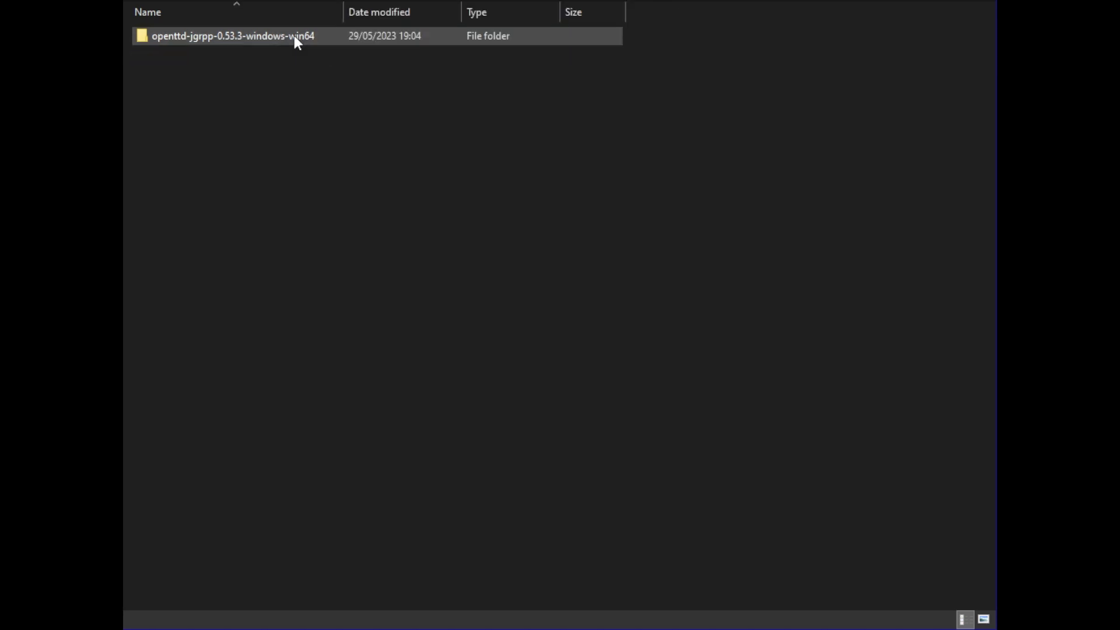
{"action": "double_click", "coordinate": [285, 35]}
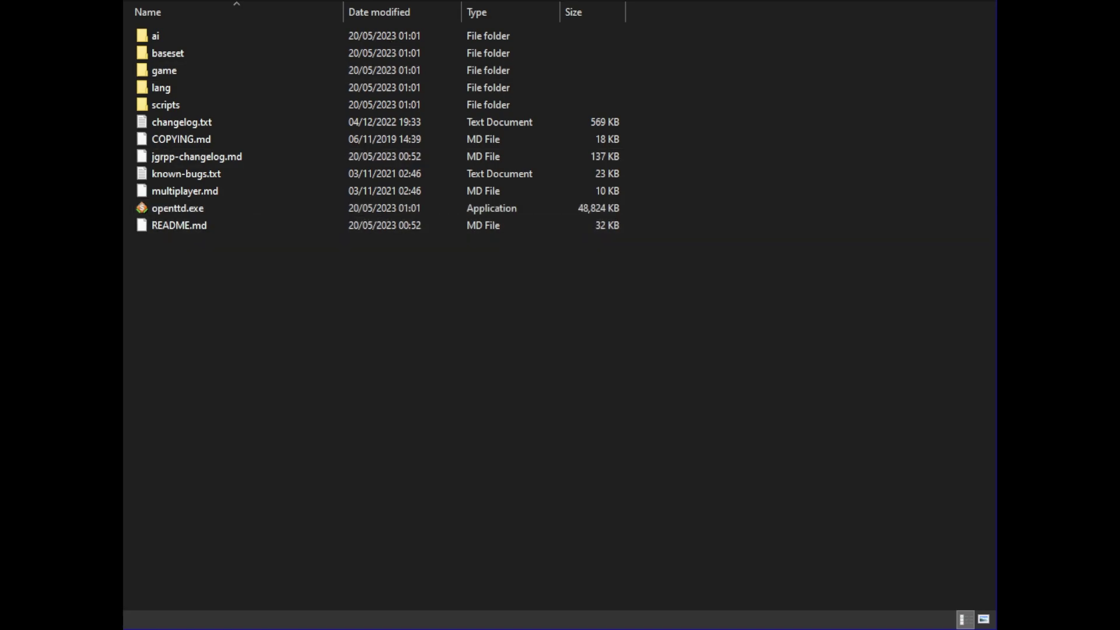
{"action": "key", "text": "alt+Up"}
{"action": "left_click", "coordinate": [249, 39]}
{"action": "left_click", "coordinate": [259, 84]}
{"action": "double_click", "coordinate": [244, 37]}
{"action": "key", "text": "alt+Up"}
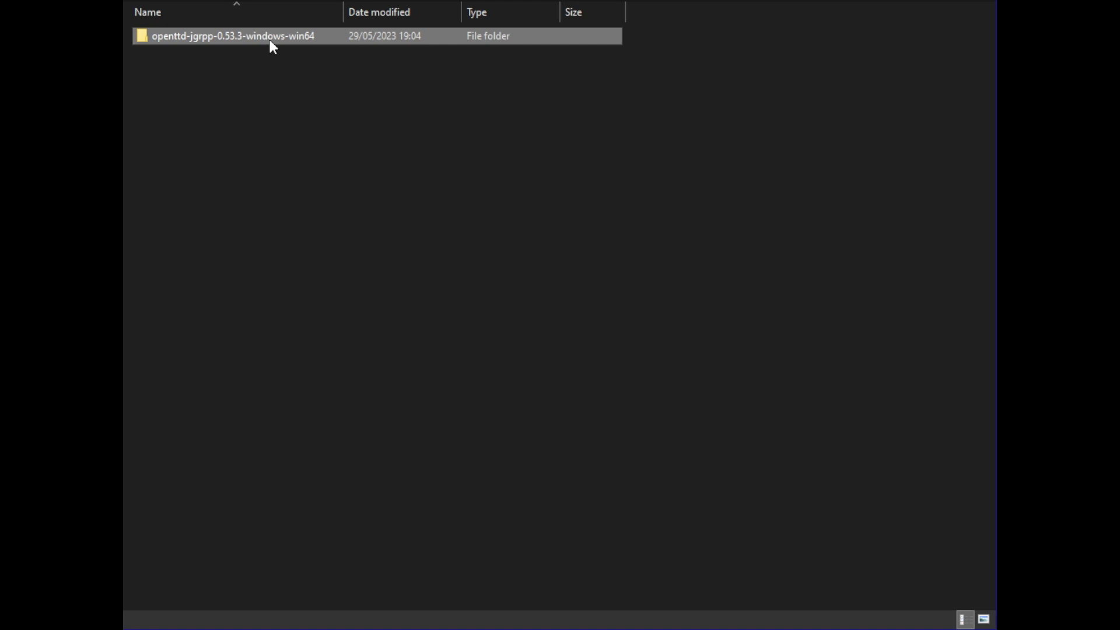
{"action": "left_click", "coordinate": [178, 290]}
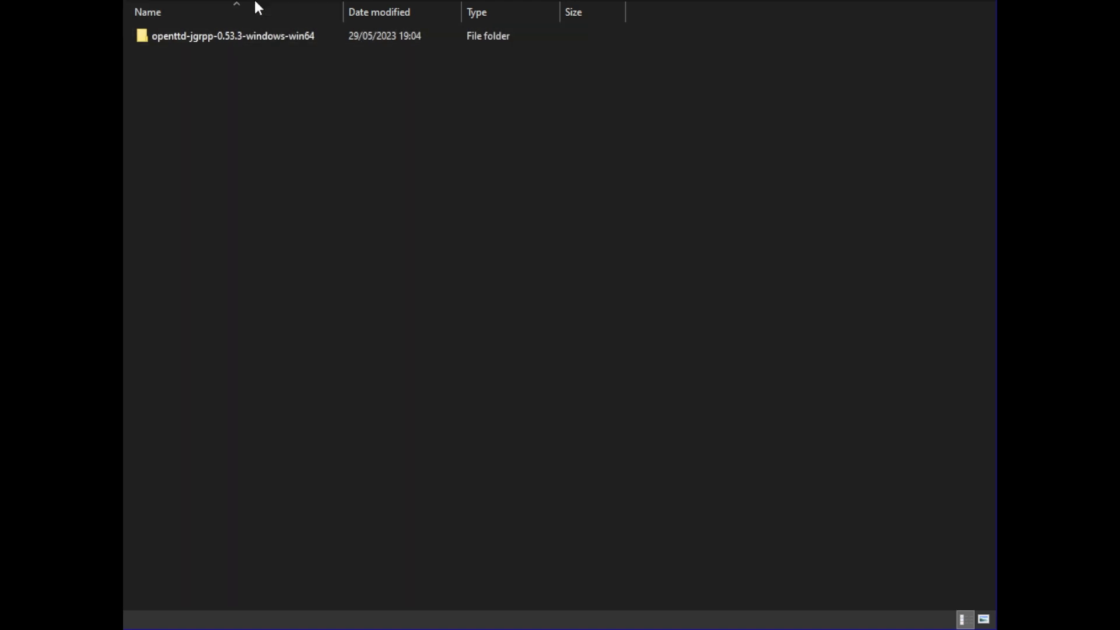
{"action": "key", "text": "alt+Up"}
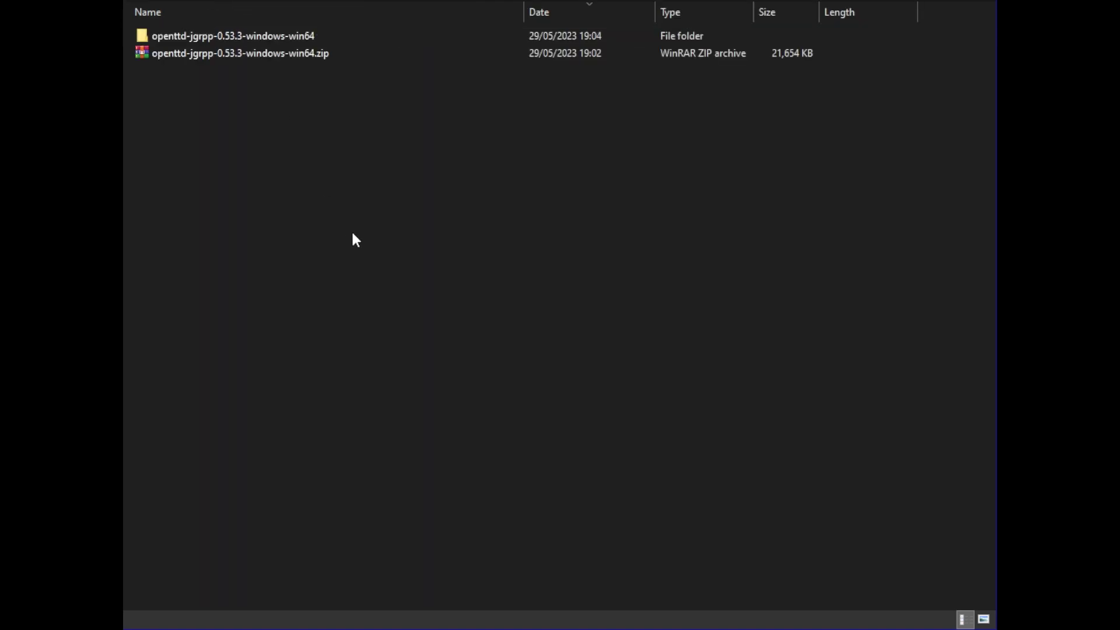
Copy the nested openttd-jgrpp-0.53.3-windows-win64 folder into the directory that holds the existing OpenTTD folder, and check the copy's contents
{"action": "double_click", "coordinate": [228, 36]}
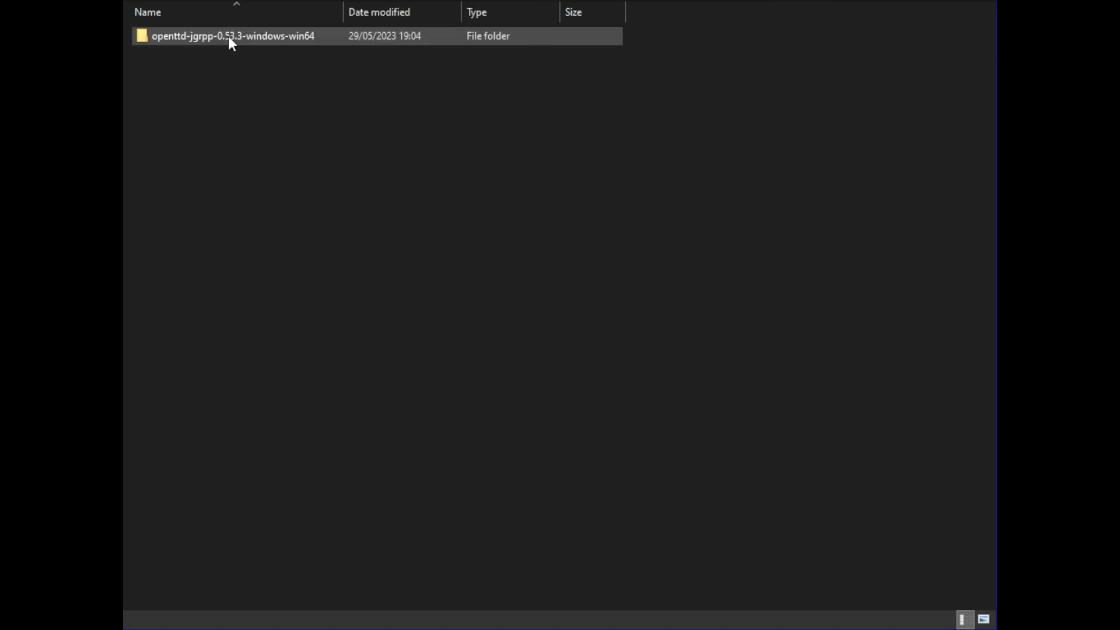
{"action": "left_click", "coordinate": [261, 41]}
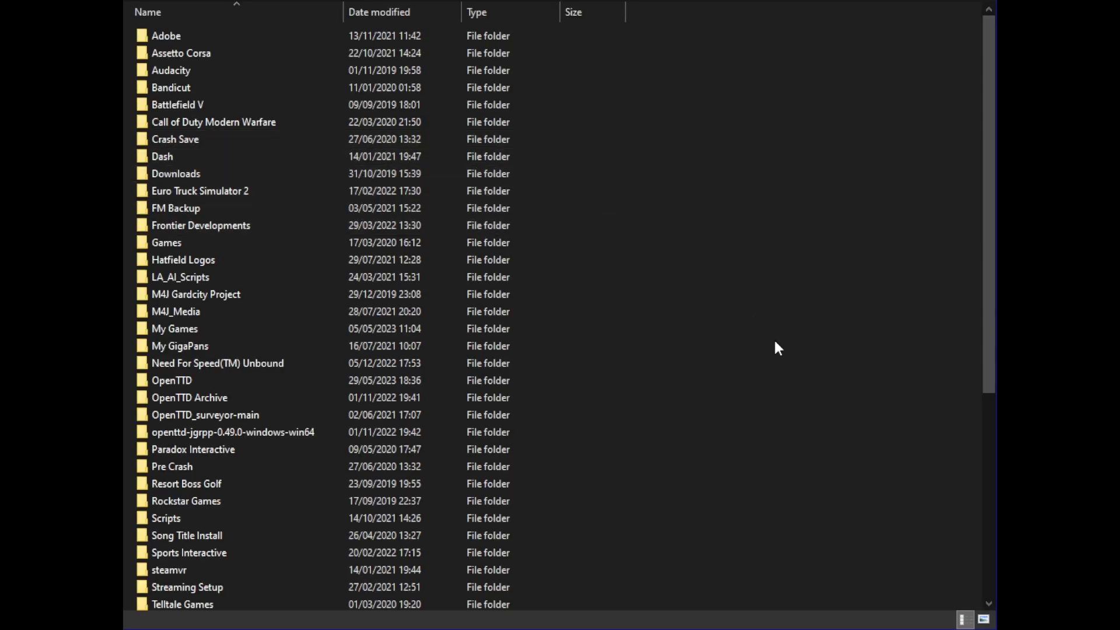
{"action": "key", "text": "ctrl+v"}
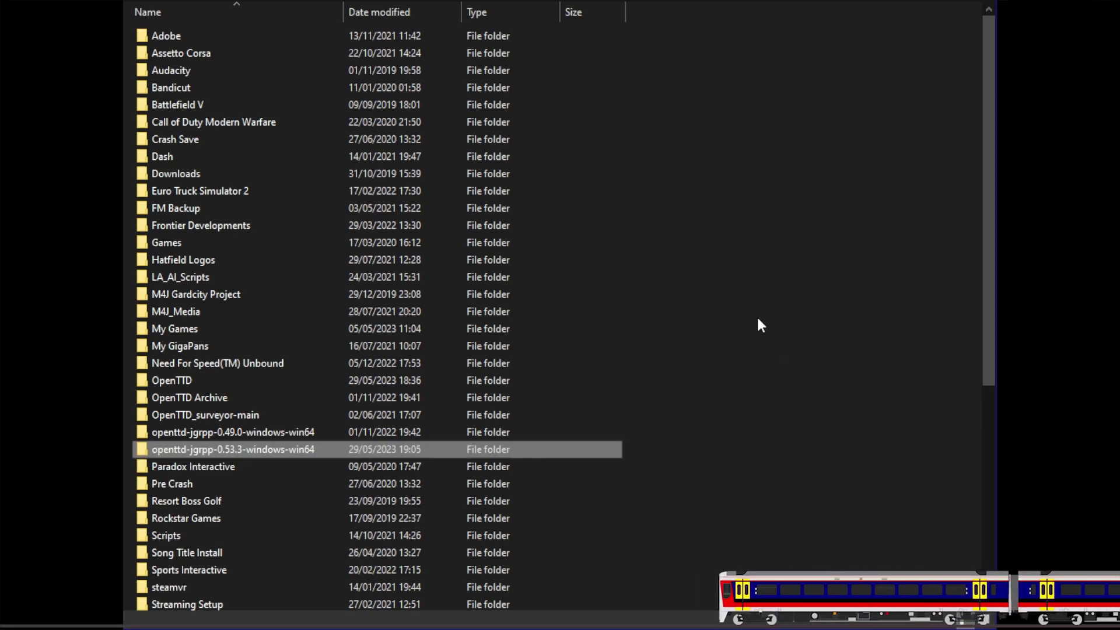
{"action": "double_click", "coordinate": [316, 454]}
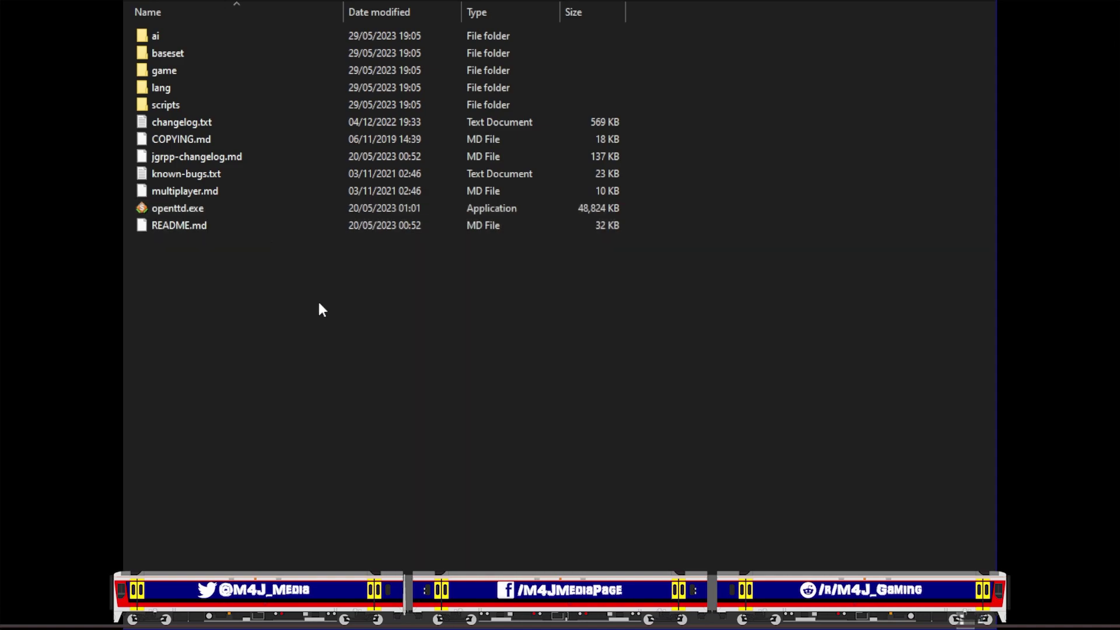
{"action": "key", "text": "alt+Up"}
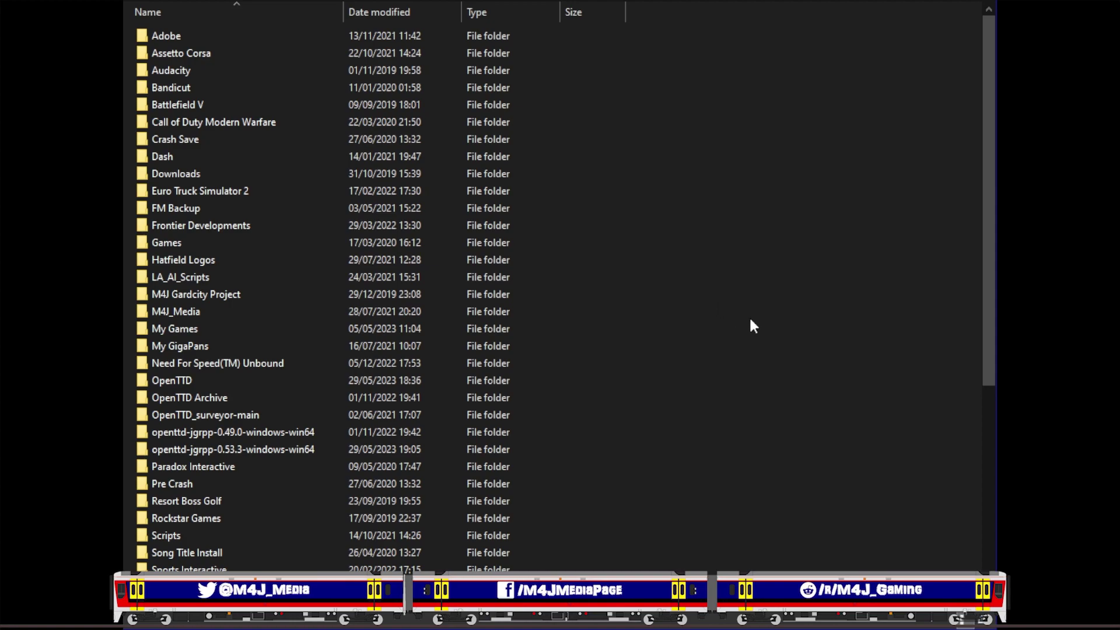
Examine the subfolders and files in the existing OpenTTD folder, including its save and configuration files
{"action": "left_click", "coordinate": [308, 380]}
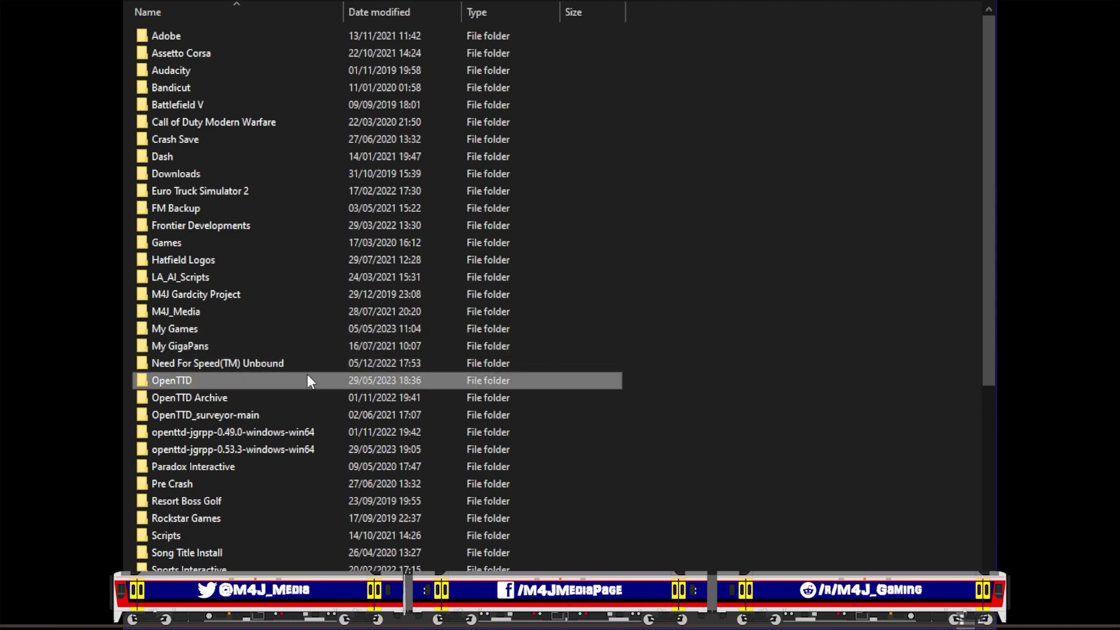
{"action": "double_click", "coordinate": [308, 376]}
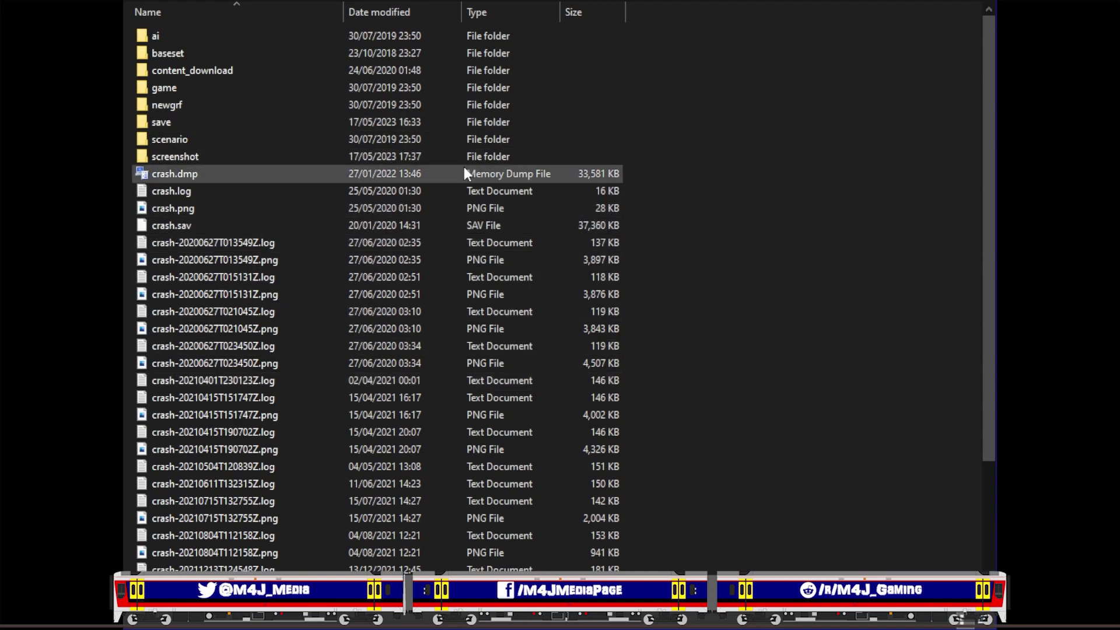
{"action": "scroll", "coordinate": [386, 329], "scroll_direction": "down", "scroll_amount": 3}
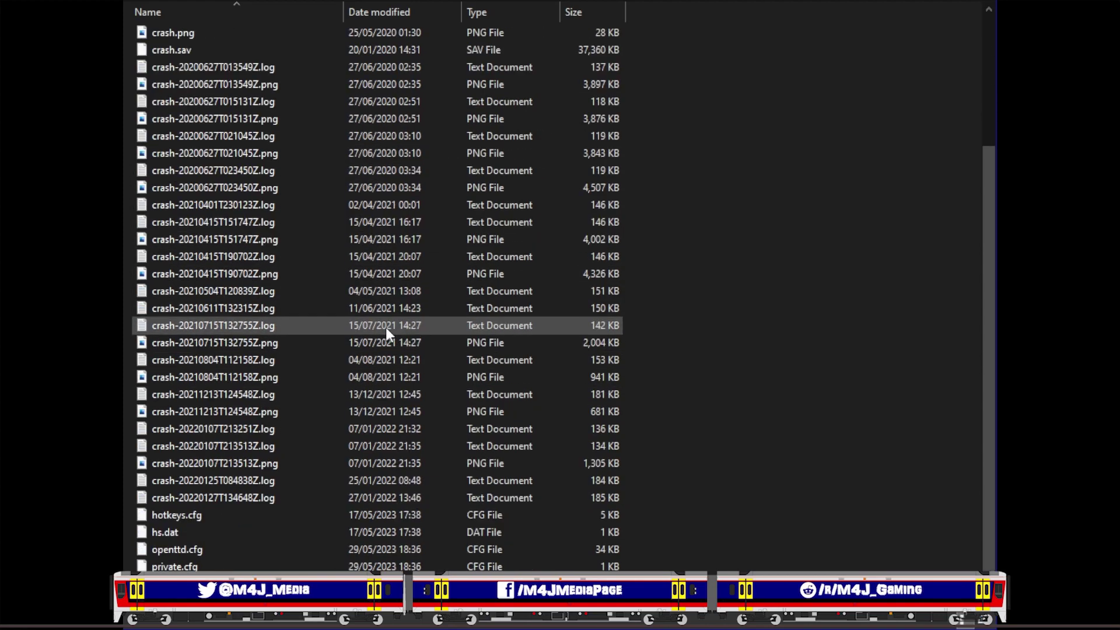
{"action": "scroll", "coordinate": [387, 327], "scroll_direction": "up", "scroll_amount": 3}
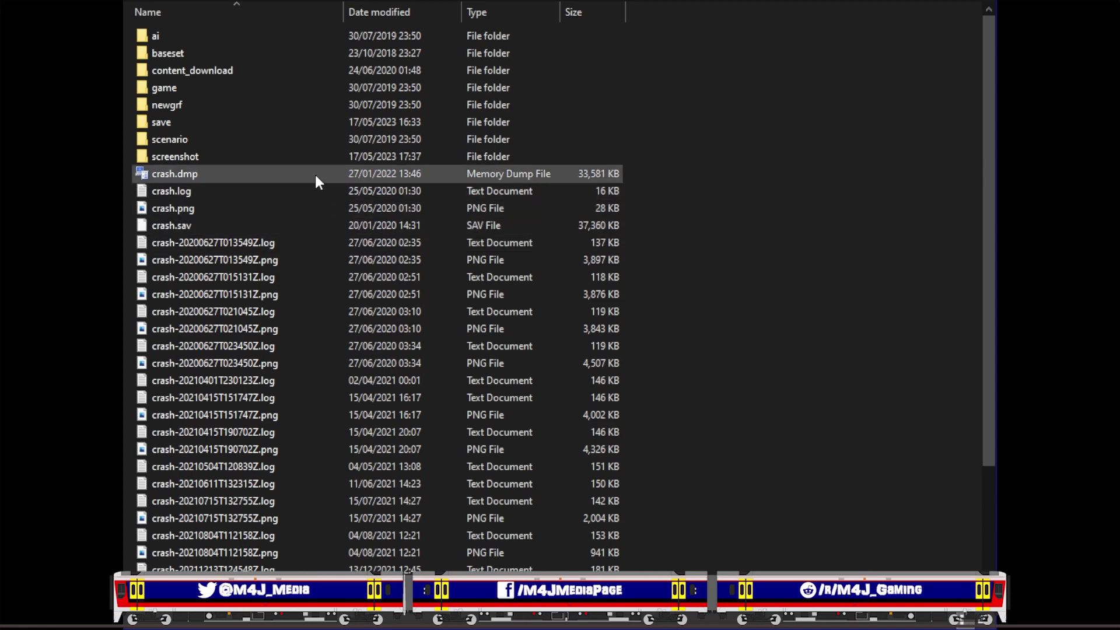
{"action": "scroll", "coordinate": [315, 177], "scroll_direction": "down", "scroll_amount": 3}
{"action": "scroll", "coordinate": [288, 460], "scroll_direction": "up", "scroll_amount": 3}
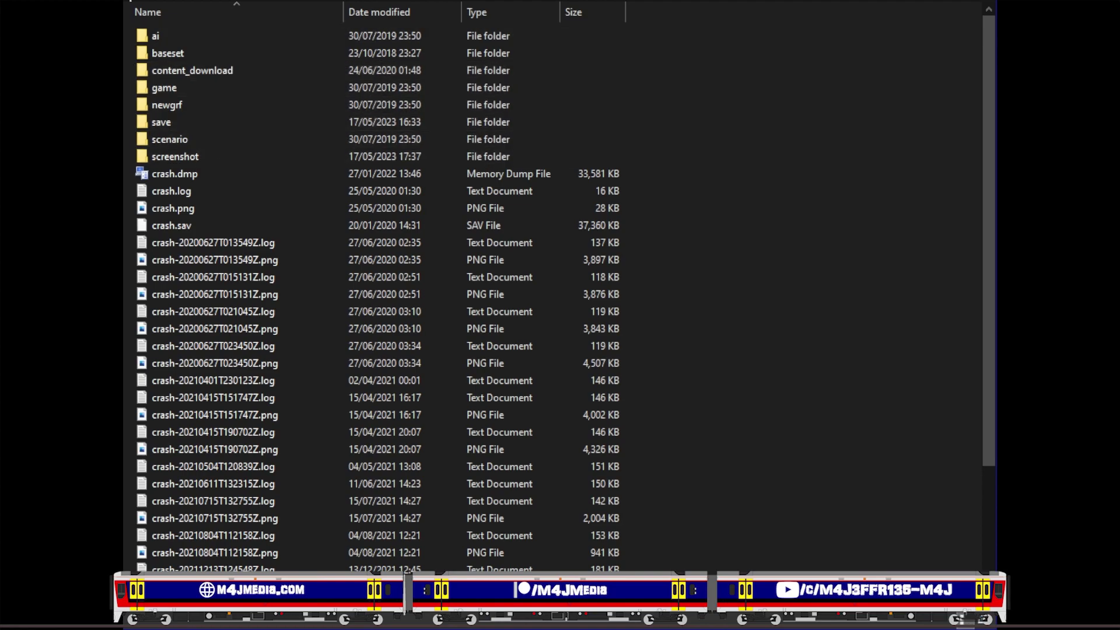
Launch openttd.exe from the copied openttd-jgrpp-0.53.3-windows-win64 folder
{"action": "key", "text": "alt+Up"}
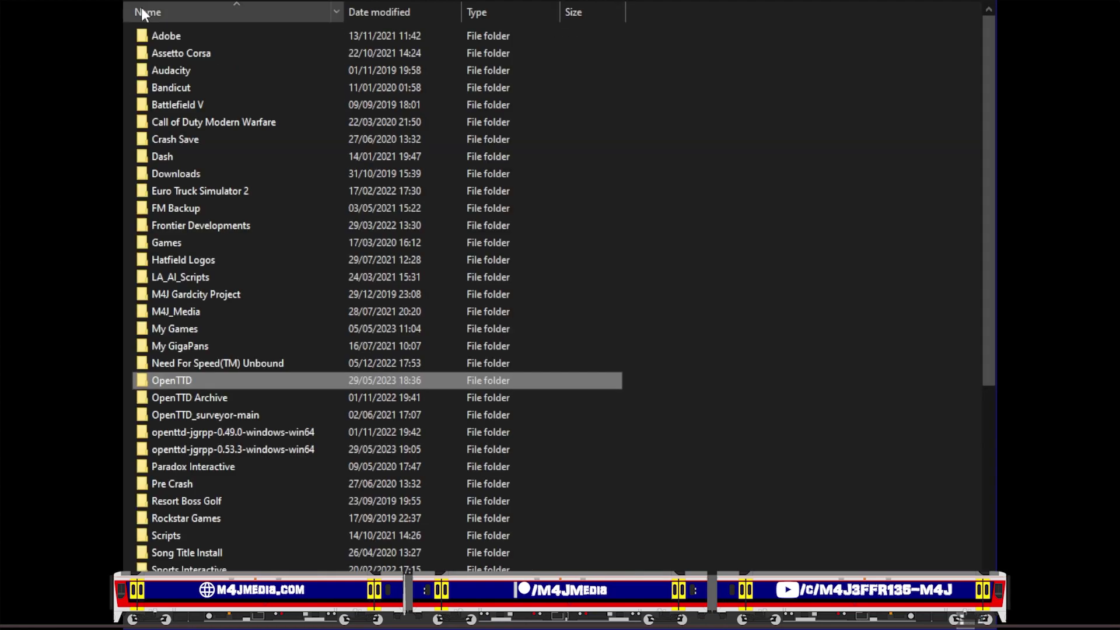
{"action": "double_click", "coordinate": [296, 450]}
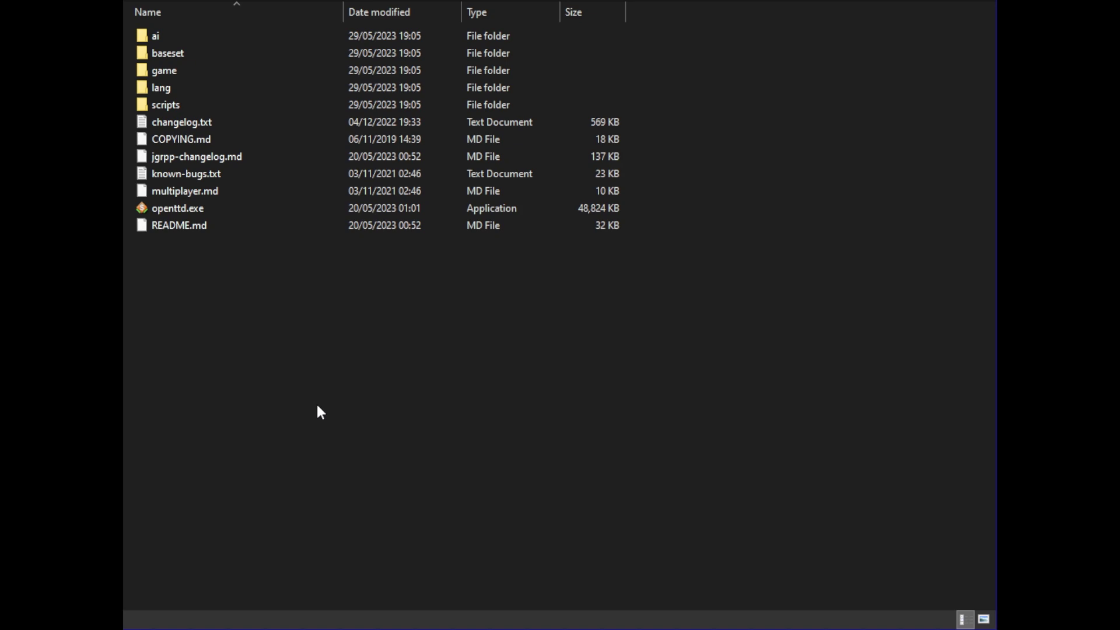
{"action": "left_click", "coordinate": [216, 208]}
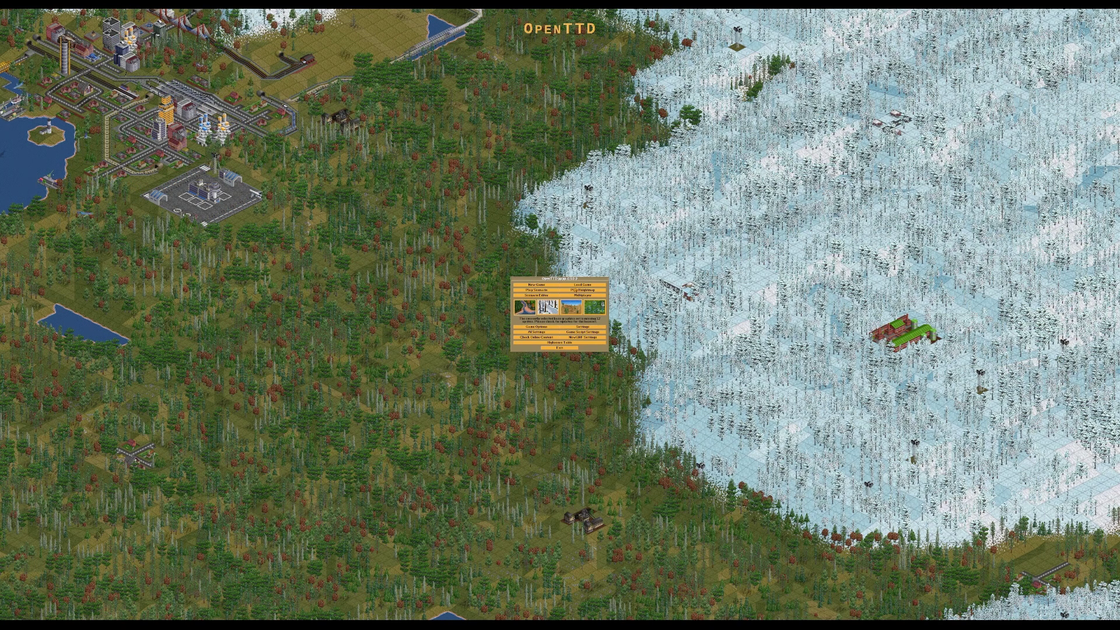
Review the saved games list, the settings and the game options, including the available screen resolutions
{"action": "left_click", "coordinate": [574, 284]}
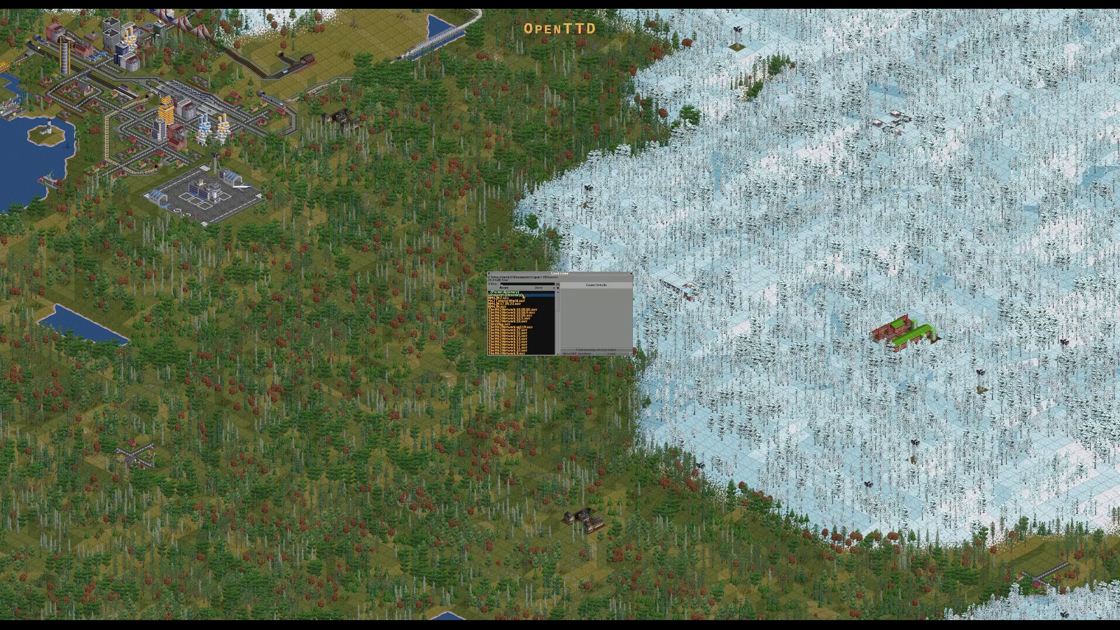
{"action": "left_click", "coordinate": [489, 274]}
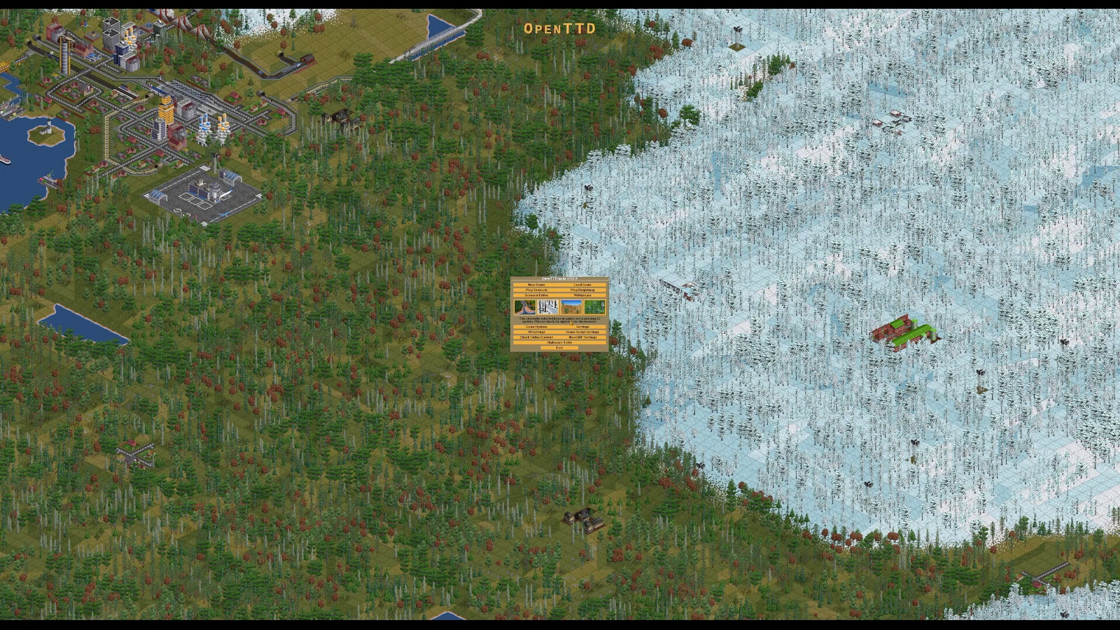
{"action": "left_click", "coordinate": [577, 326]}
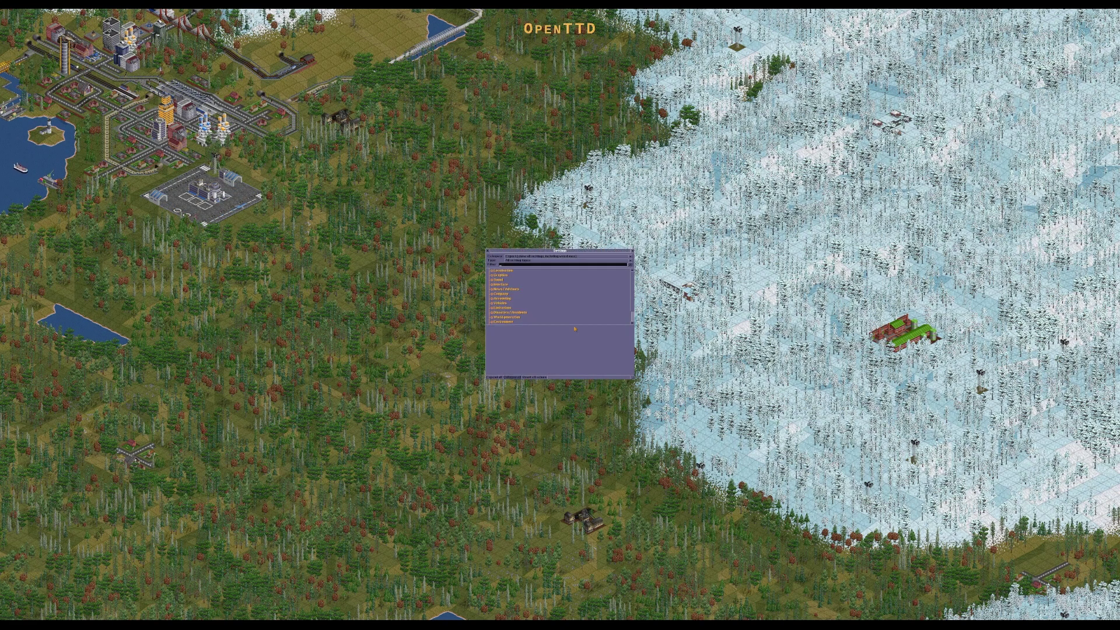
{"action": "left_click", "coordinate": [492, 255]}
{"action": "left_click", "coordinate": [536, 326]}
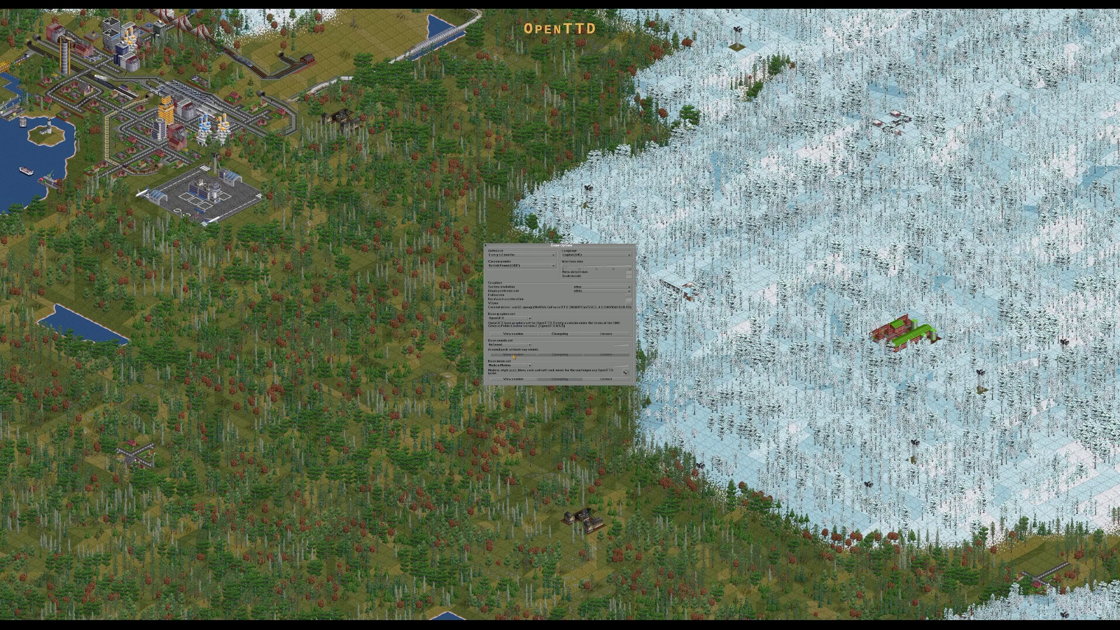
{"action": "left_click", "coordinate": [592, 287]}
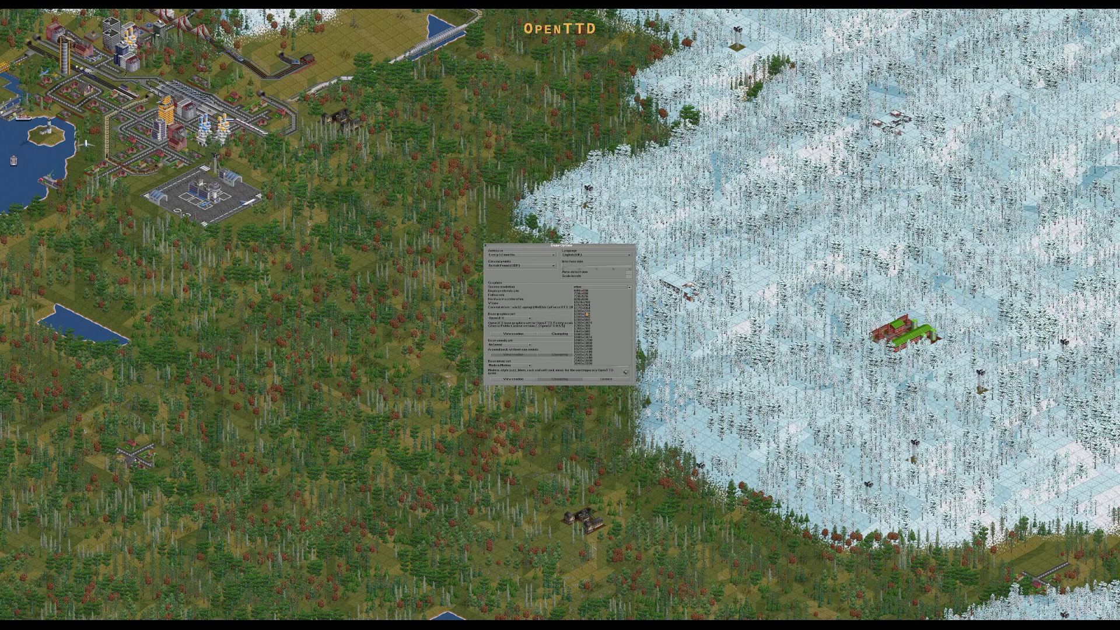
{"action": "left_click", "coordinate": [556, 297]}
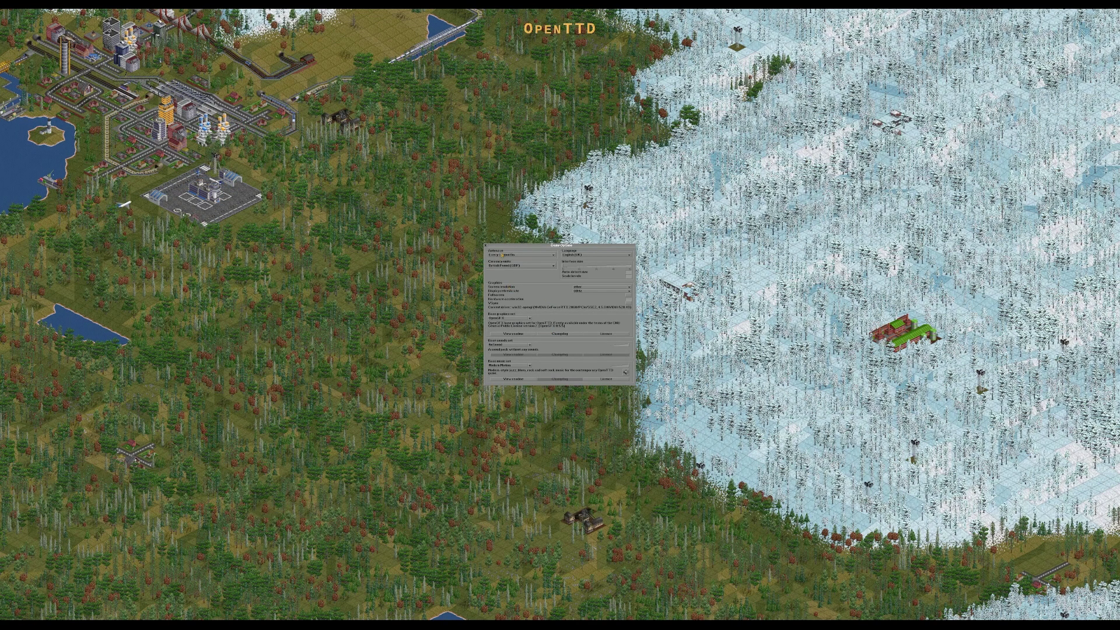
{"action": "left_click", "coordinate": [486, 246]}
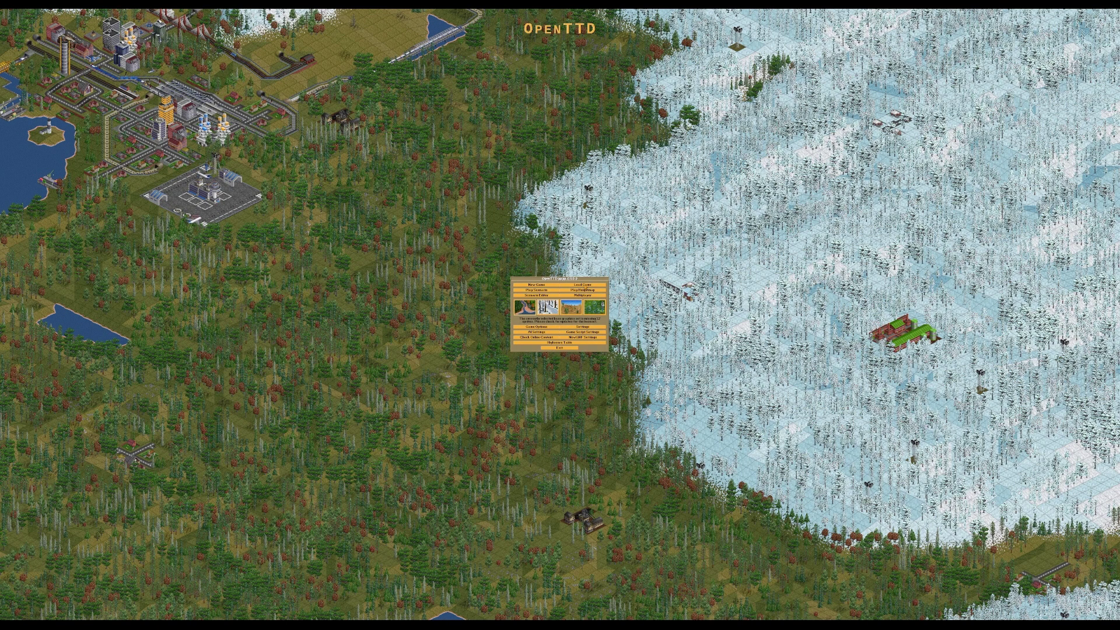
Load an existing saved game from near the start of the saved games list
{"action": "left_click", "coordinate": [583, 285]}
{"action": "left_click", "coordinate": [519, 298]}
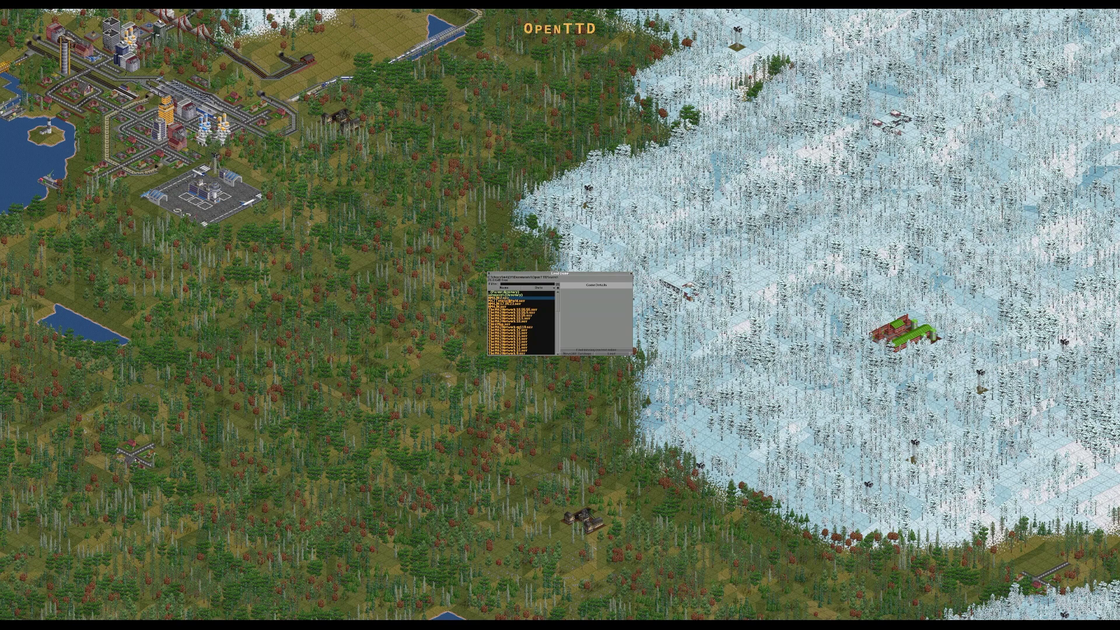
{"action": "left_click", "coordinate": [520, 299]}
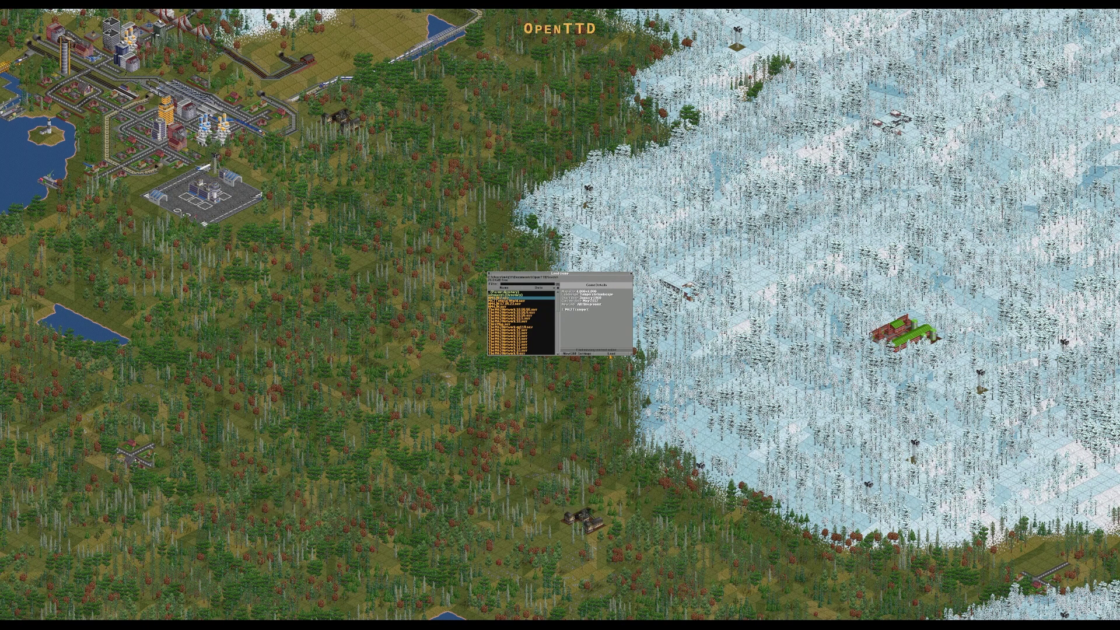
{"action": "left_click", "coordinate": [611, 355]}
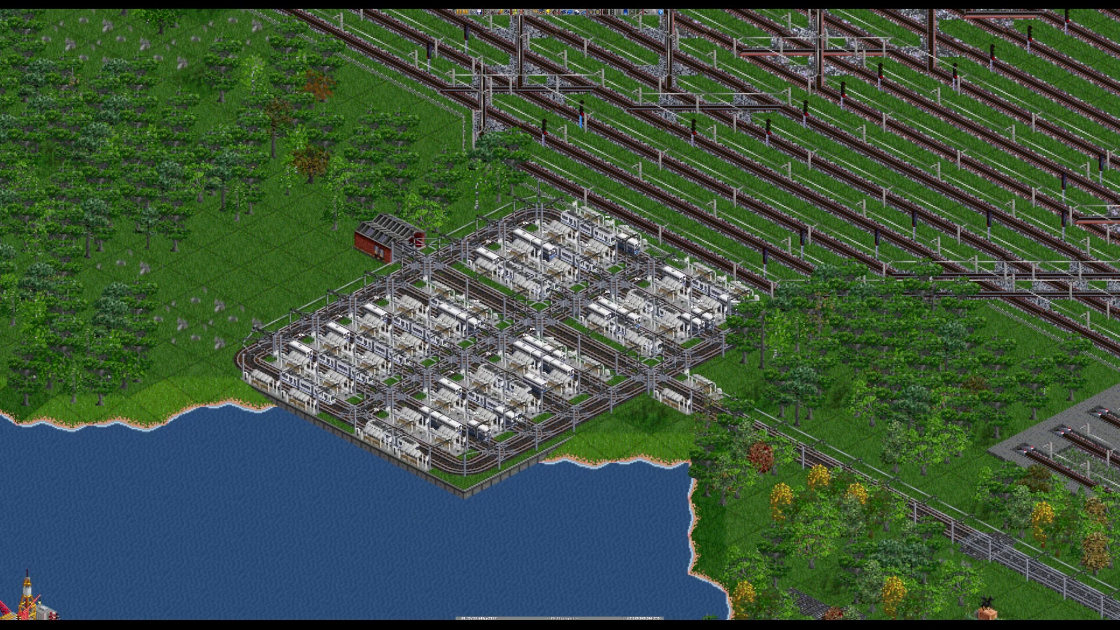
Set the interface size in the game options to the middle of its scale
{"action": "left_click", "coordinate": [472, 12]}
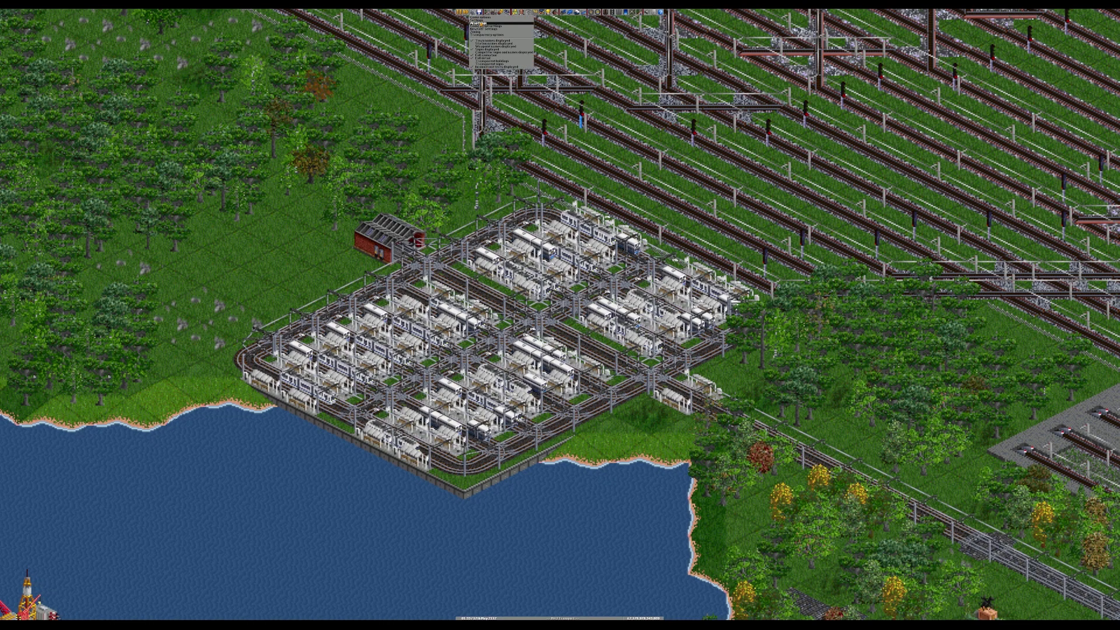
{"action": "left_click", "coordinate": [480, 17]}
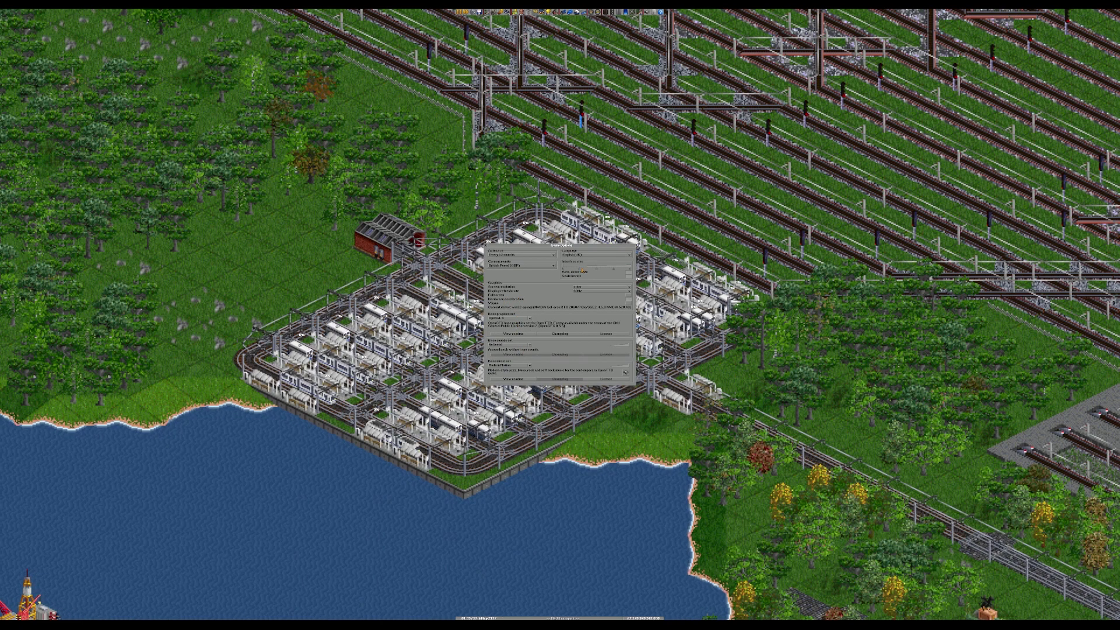
{"action": "left_click", "coordinate": [582, 270]}
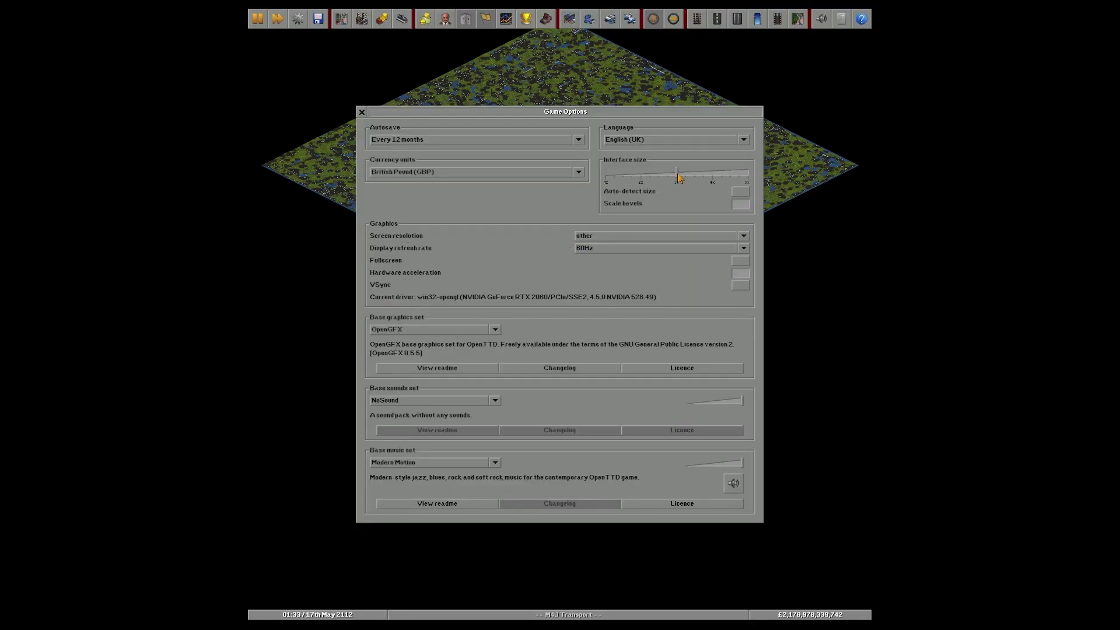
Try the interface size at the second mark of its scale and the auto-detect size option, closing the game options
{"action": "left_click", "coordinate": [646, 181]}
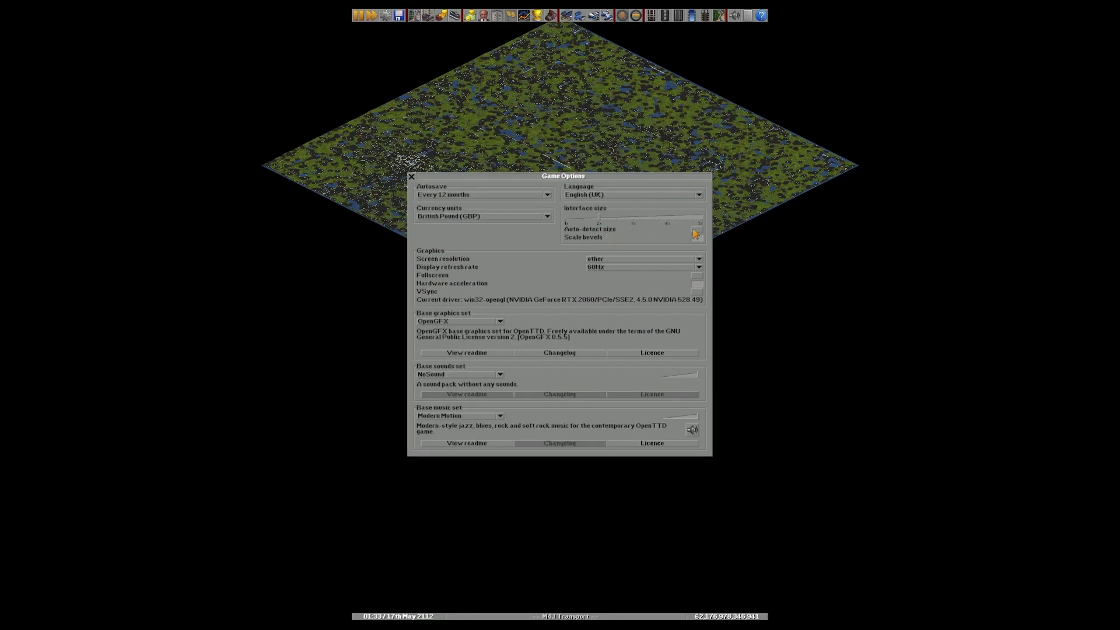
{"action": "left_click", "coordinate": [695, 232]}
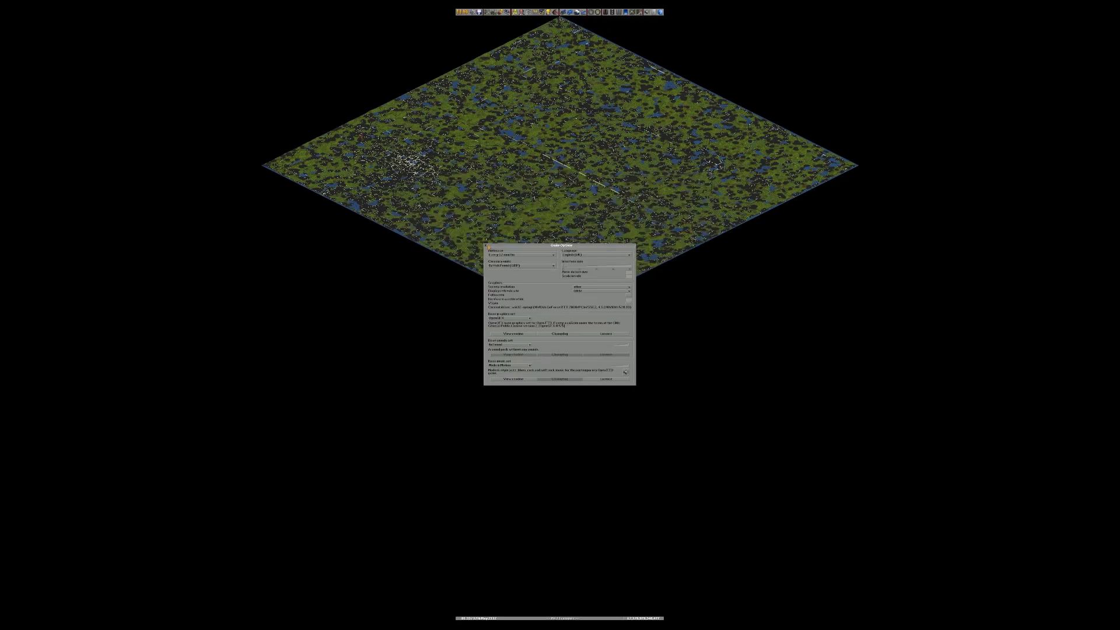
{"action": "left_click", "coordinate": [489, 247]}
{"action": "scroll", "coordinate": [544, 325], "scroll_direction": "up", "scroll_amount": 3}
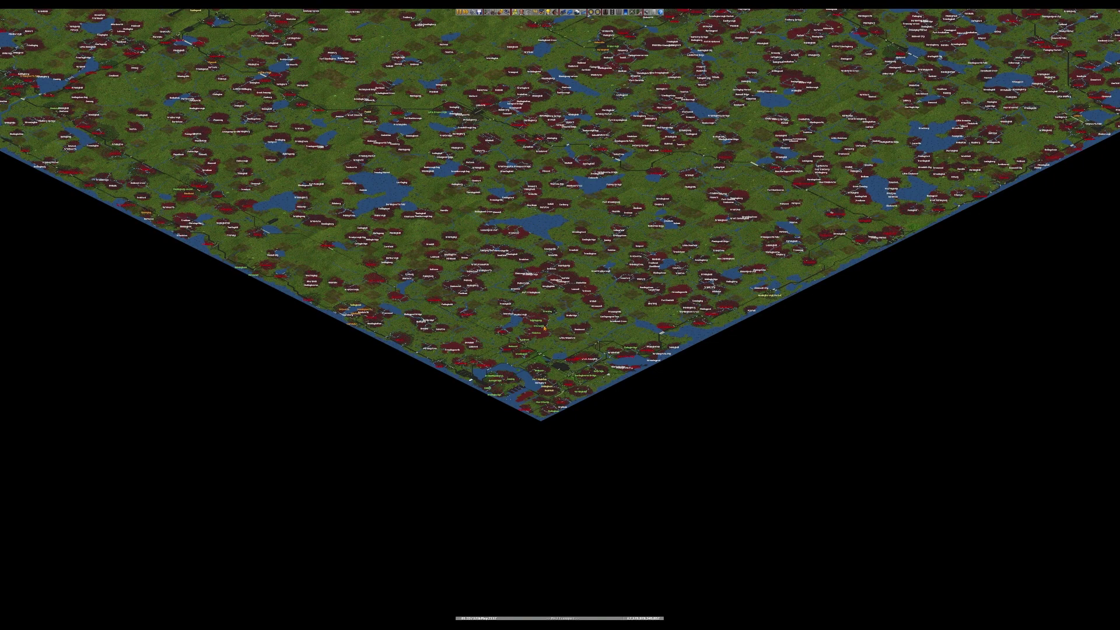
{"action": "scroll", "coordinate": [544, 328], "scroll_direction": "up", "scroll_amount": 3}
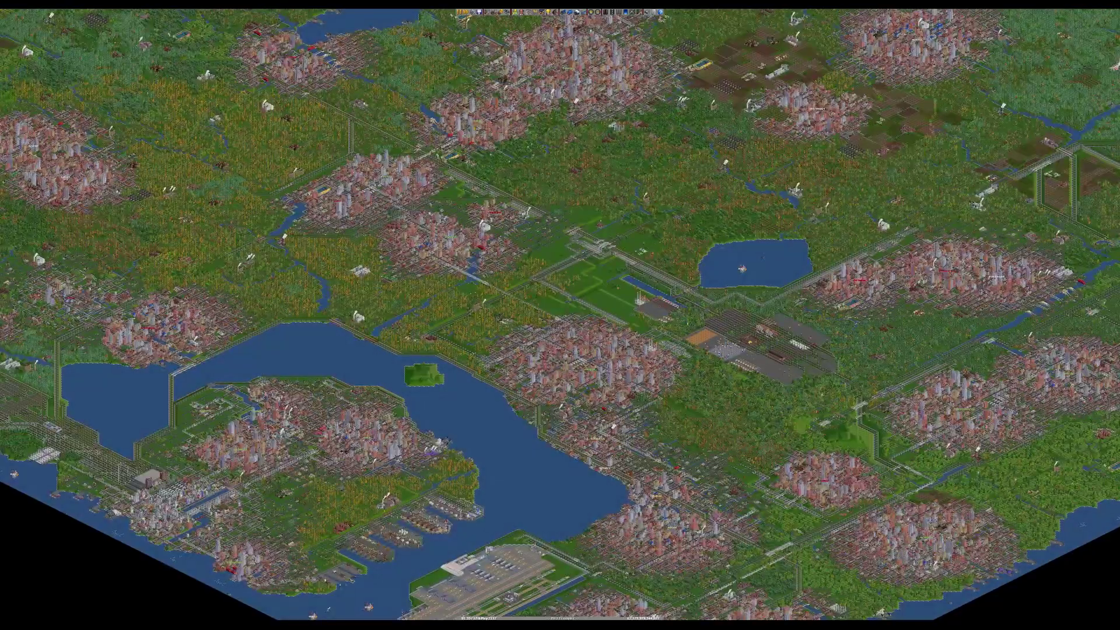
Set the interface size in the game options to the second mark of its scale and close the options
{"action": "left_click", "coordinate": [472, 12]}
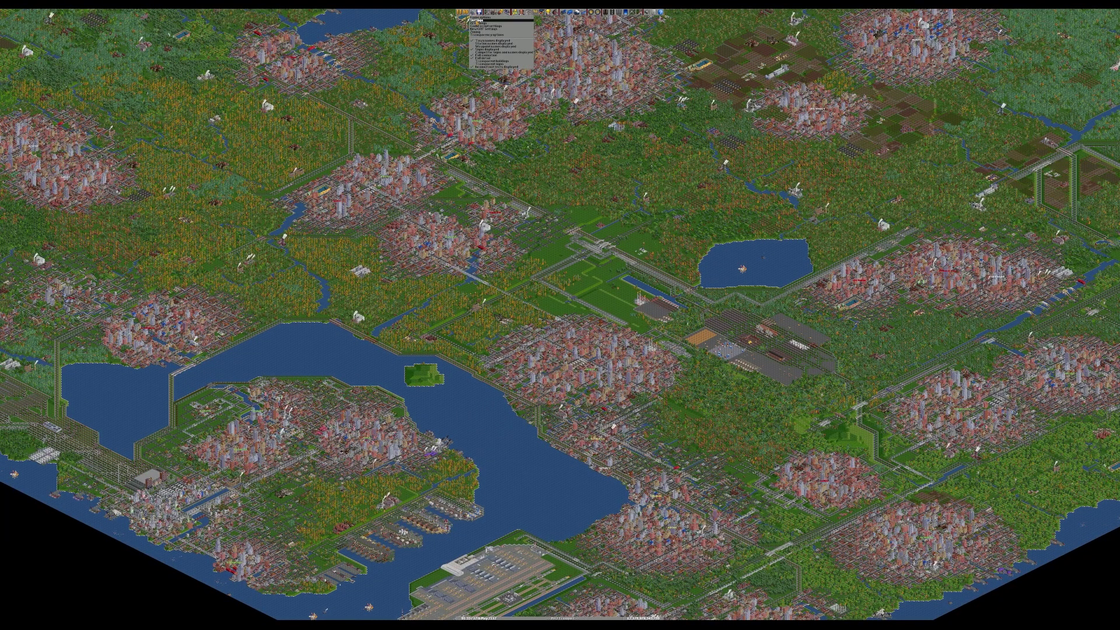
{"action": "left_click", "coordinate": [495, 19]}
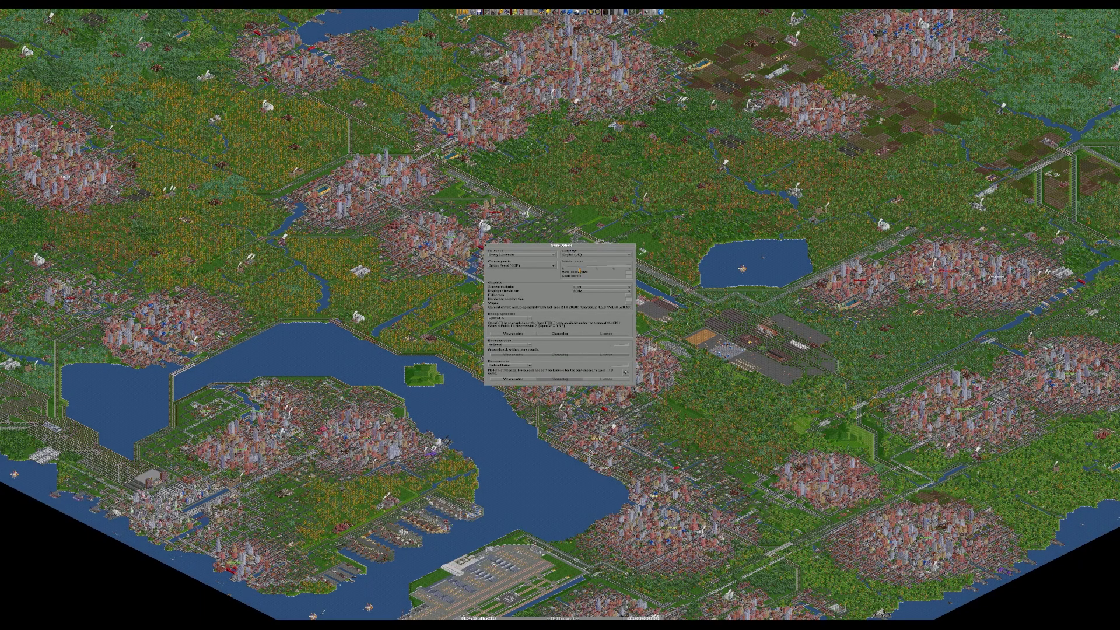
{"action": "left_click", "coordinate": [580, 268]}
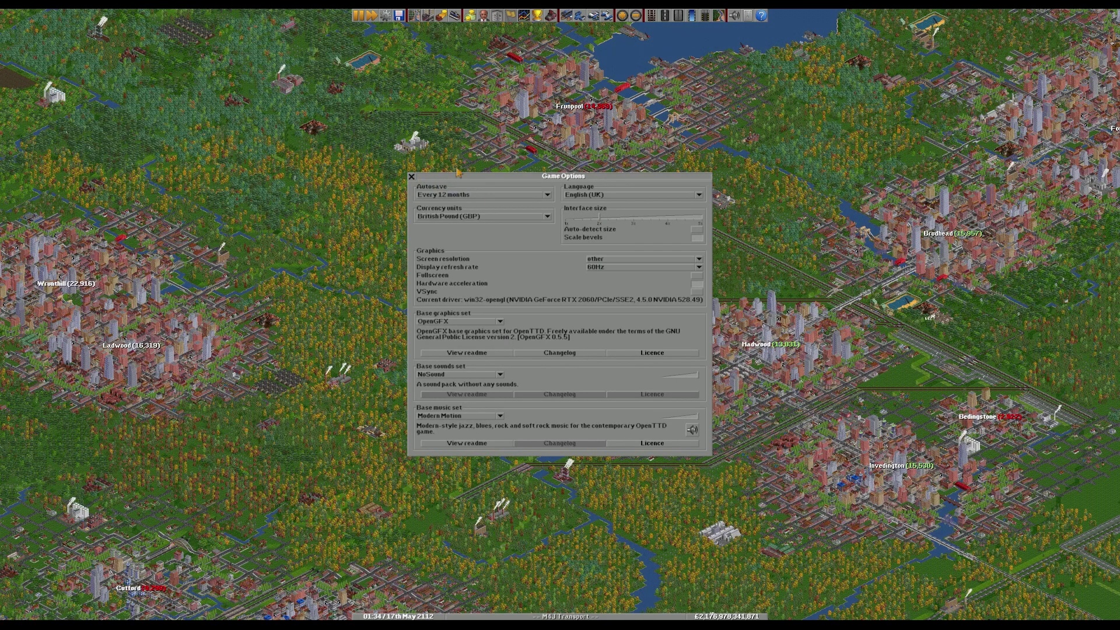
{"action": "left_click", "coordinate": [412, 176]}
Examine the large rail junctions and the looped station complex on the coast beside the oil rig
{"action": "key", "text": "Down"}
{"action": "key", "text": "Left"}
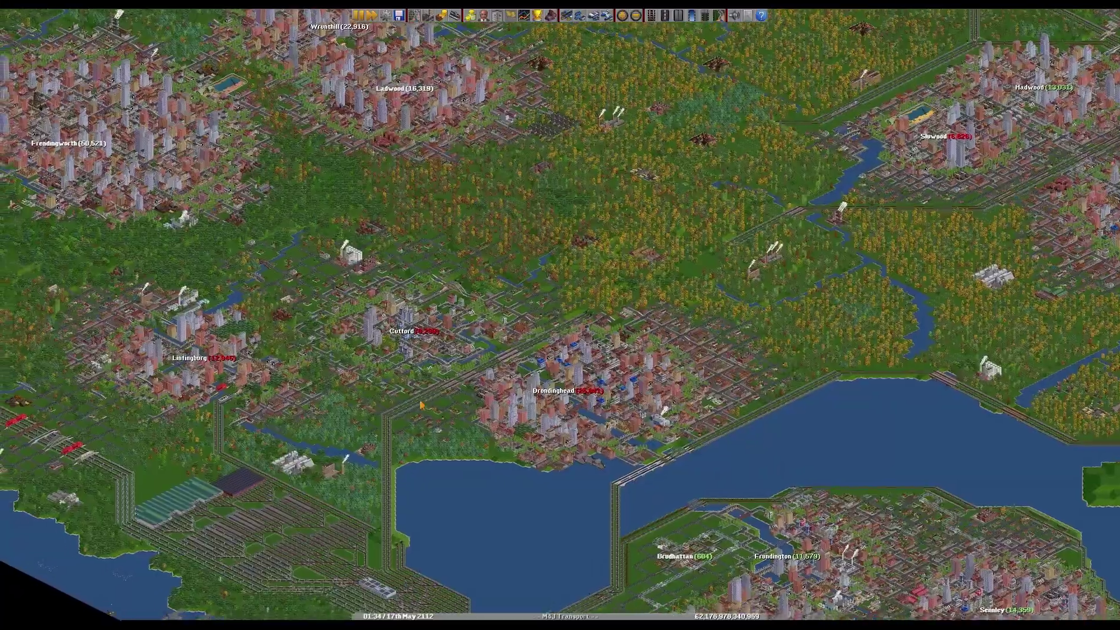
{"action": "scroll", "coordinate": [420, 405], "scroll_direction": "up", "scroll_amount": 2}
{"action": "scroll", "coordinate": [477, 367], "scroll_direction": "up", "scroll_amount": 1}
{"action": "key", "text": "Up"}
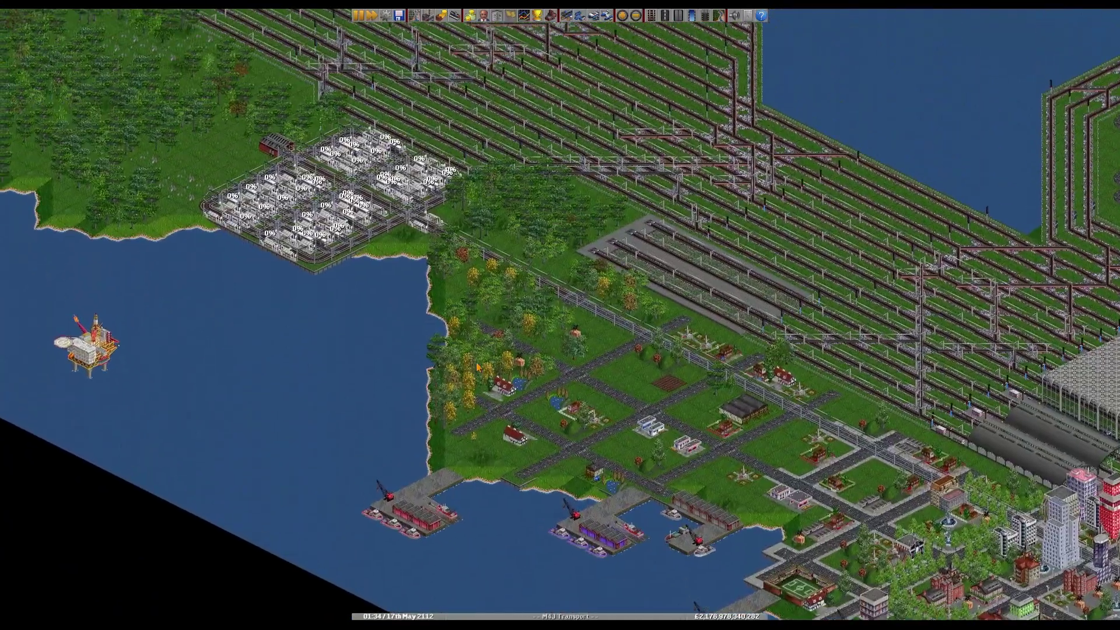
{"action": "key", "text": "Up"}
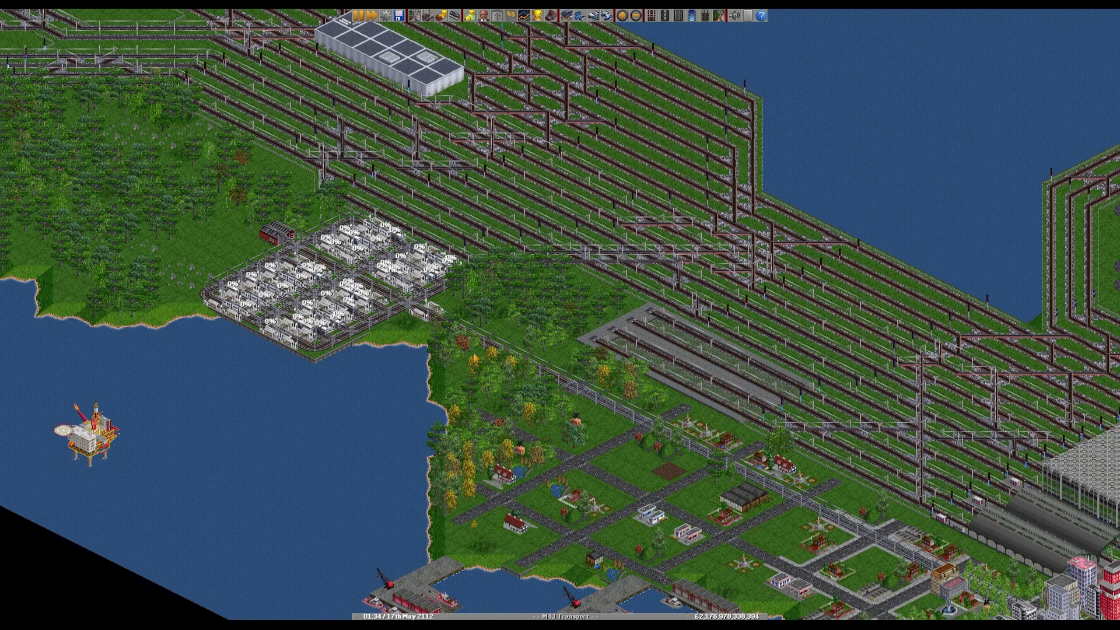
{"action": "key", "text": "Up"}
{"action": "scroll", "coordinate": [505, 368], "scroll_direction": "up", "scroll_amount": 1}
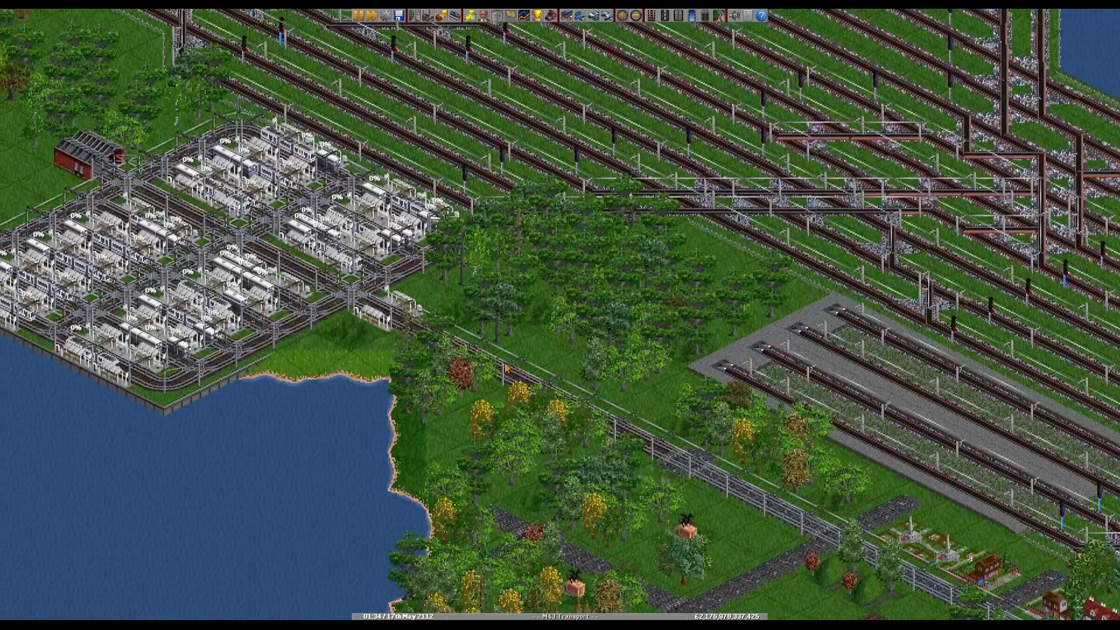
{"action": "key", "text": "Up"}
{"action": "key", "text": "Left"}
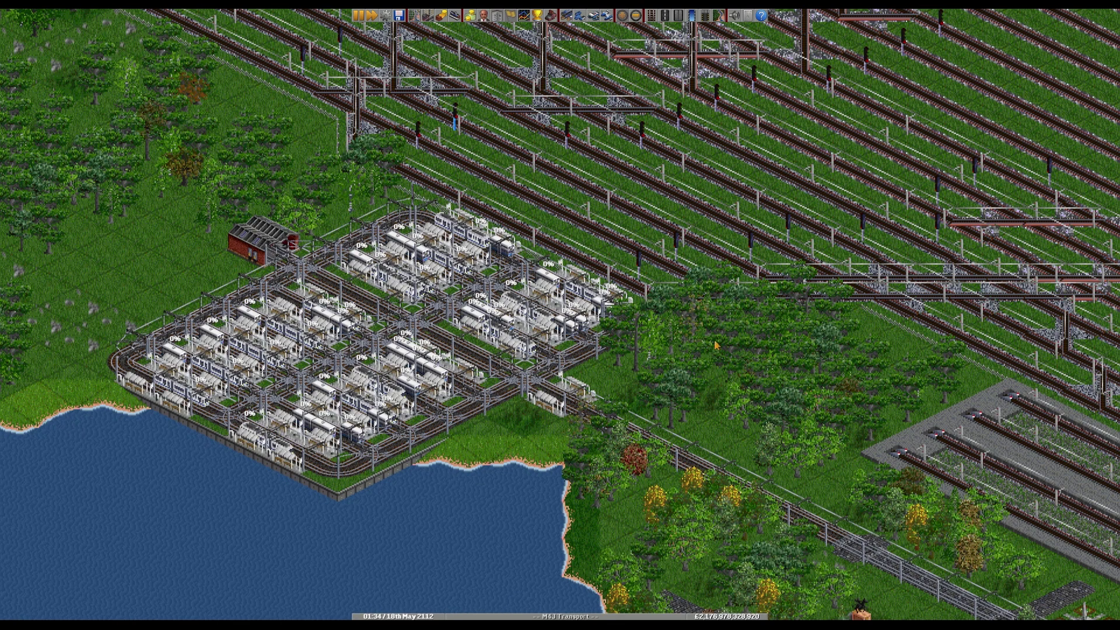
{"action": "scroll", "coordinate": [718, 393], "scroll_direction": "down", "scroll_amount": 1}
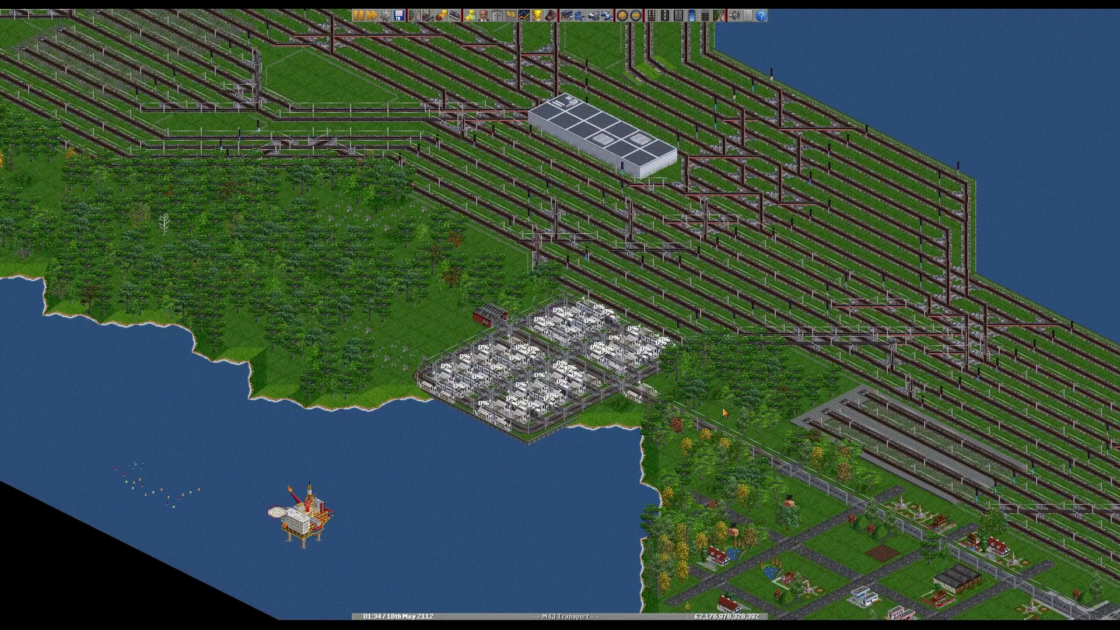